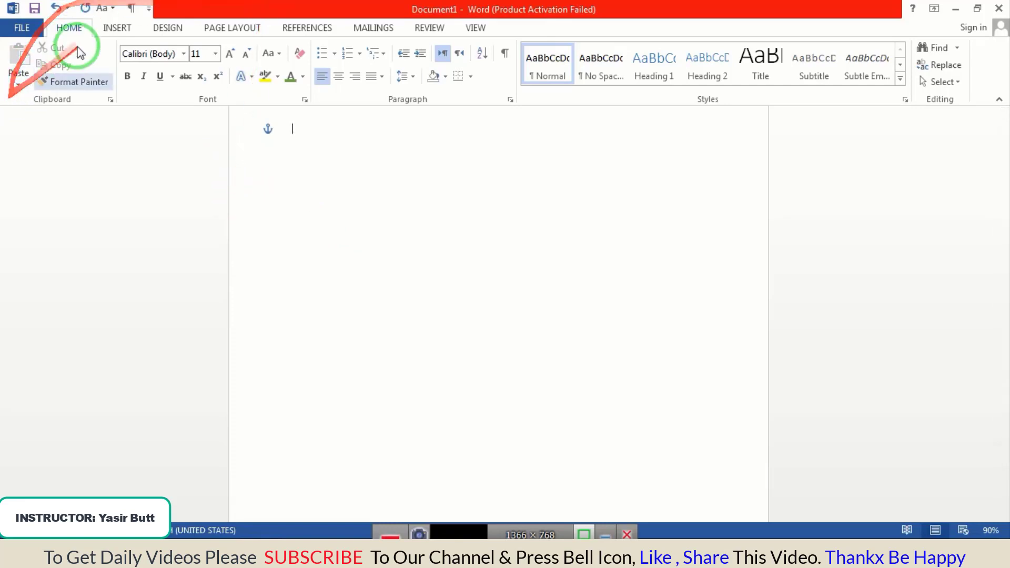
Step: Browse to the Desktop's Images for PS folder and select the eye 2 photo
{"action": "left_click", "coordinate": [117, 28]}
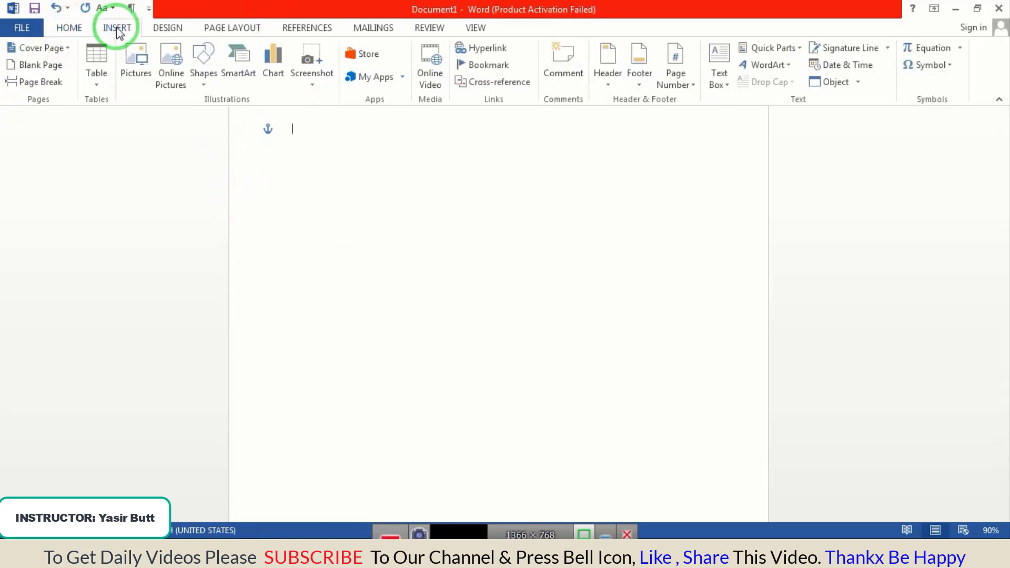
{"action": "left_click", "coordinate": [135, 65]}
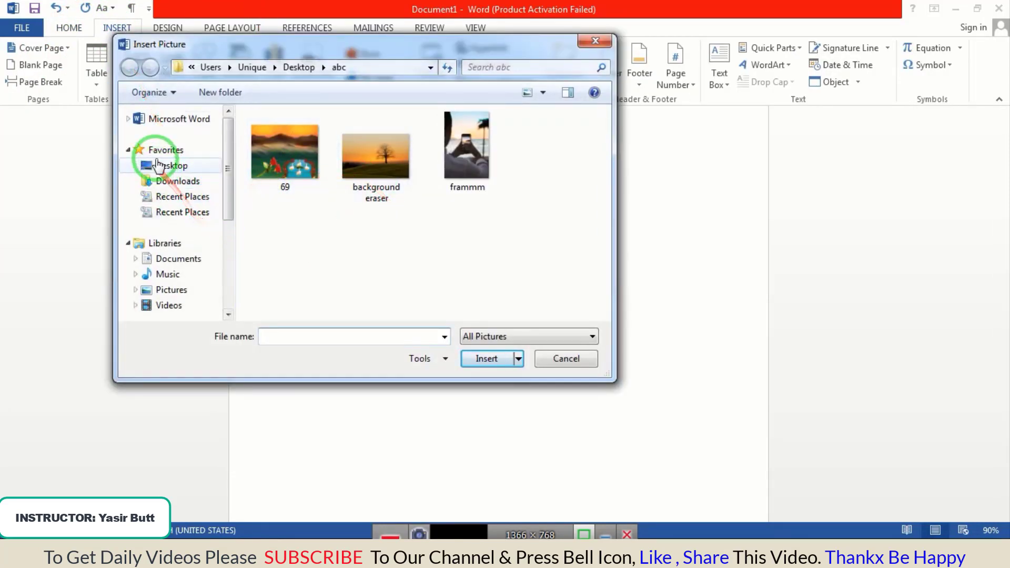
{"action": "left_click", "coordinate": [158, 165]}
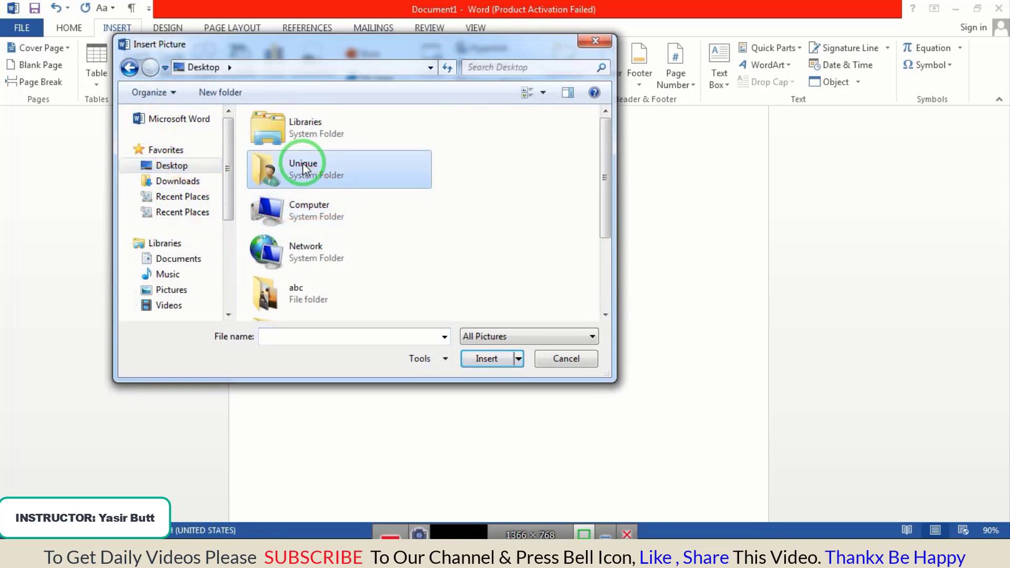
{"action": "scroll", "coordinate": [303, 170], "scroll_direction": "down", "scroll_amount": 3}
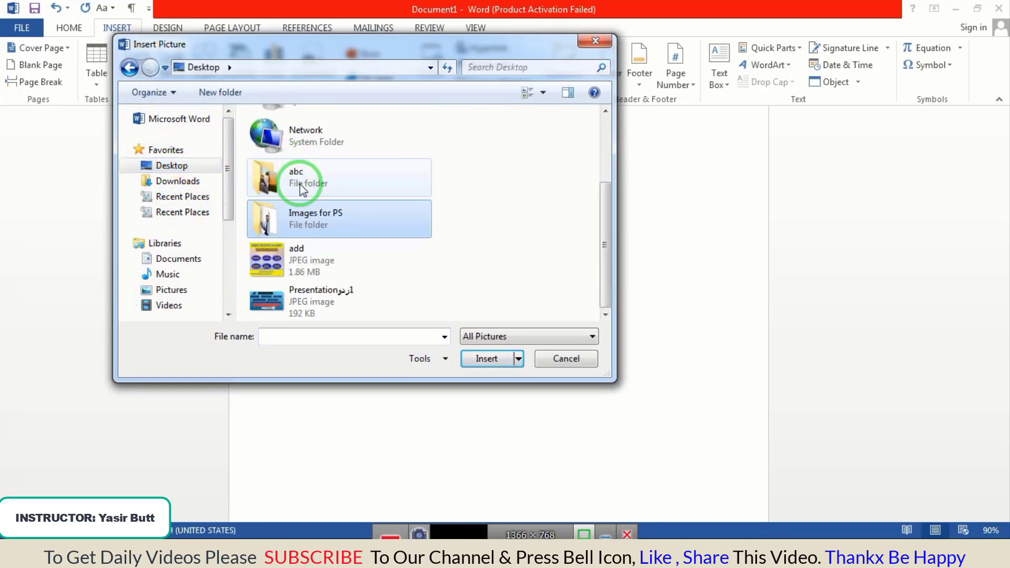
{"action": "double_click", "coordinate": [322, 221]}
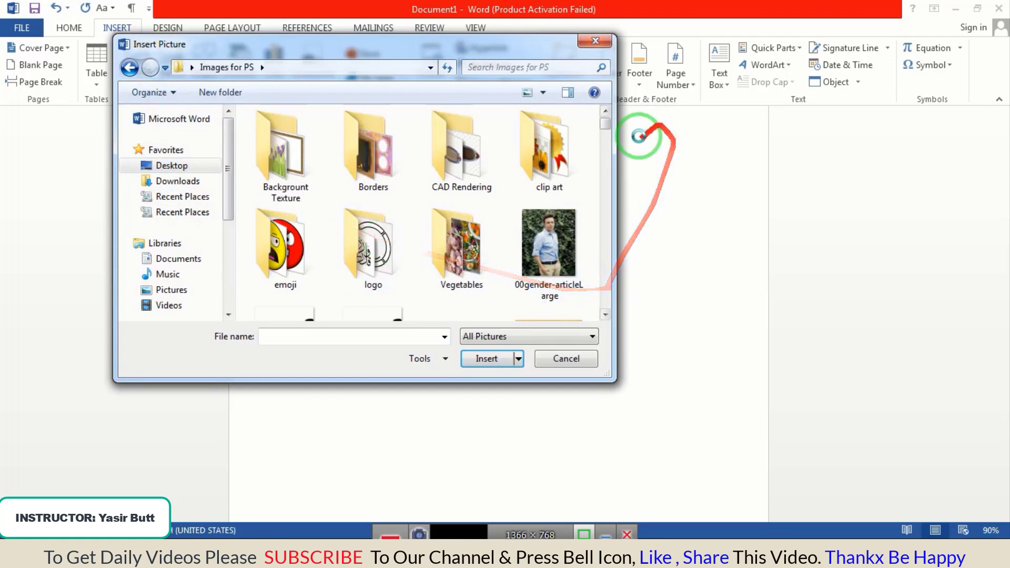
{"action": "left_click_drag", "start_coordinate": [604, 129], "coordinate": [605, 179]}
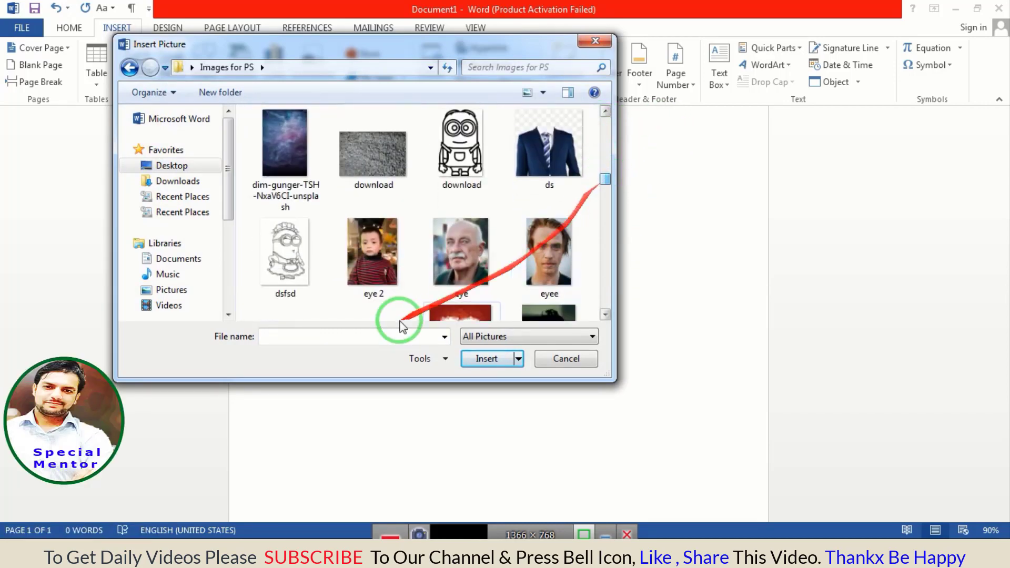
{"action": "left_click", "coordinate": [365, 239]}
Step: Insert the eye 2 photo and set its text wrapping to In Front of Text
{"action": "left_click", "coordinate": [489, 358]}
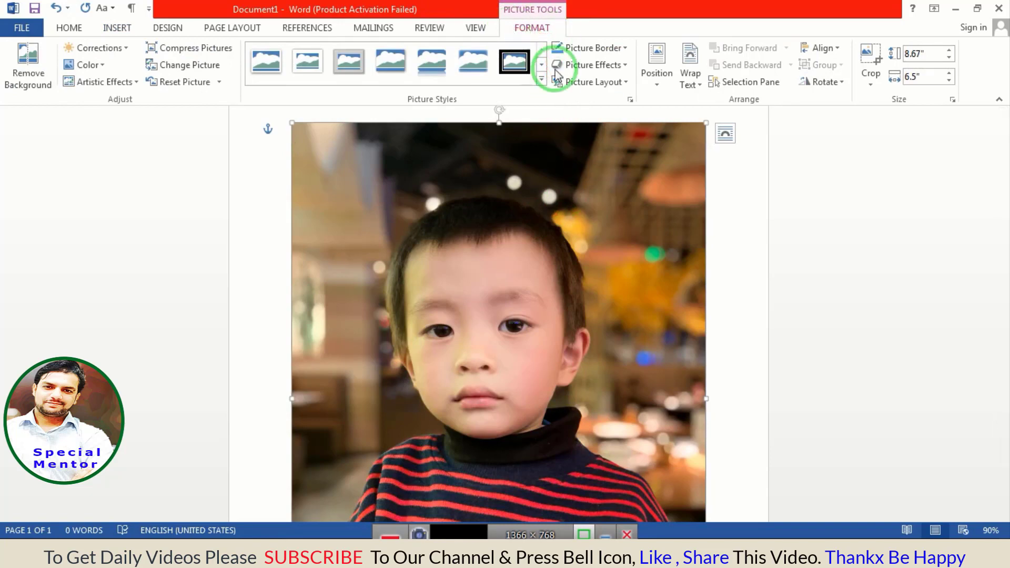
{"action": "left_click", "coordinate": [700, 85]}
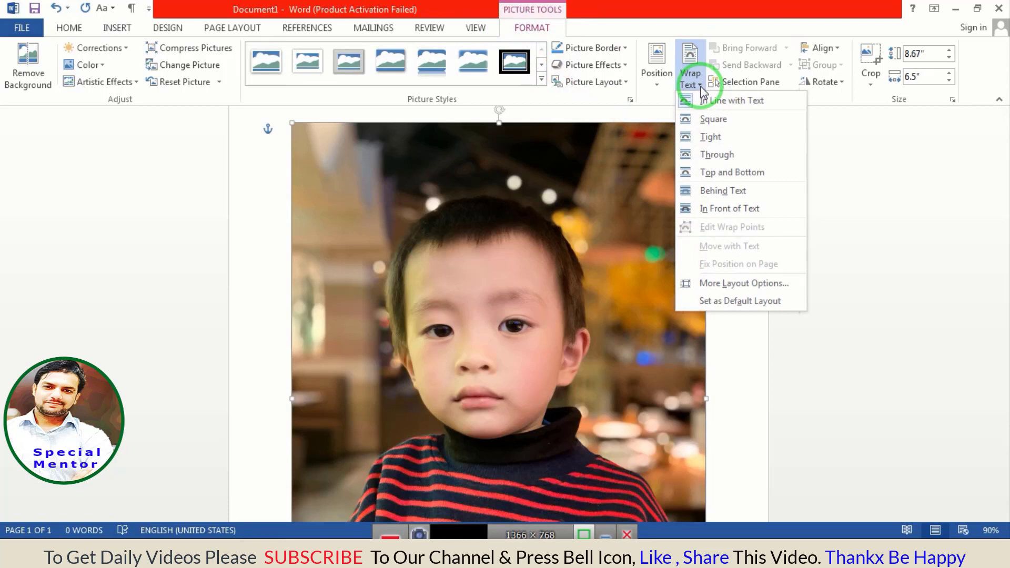
{"action": "left_click", "coordinate": [714, 210]}
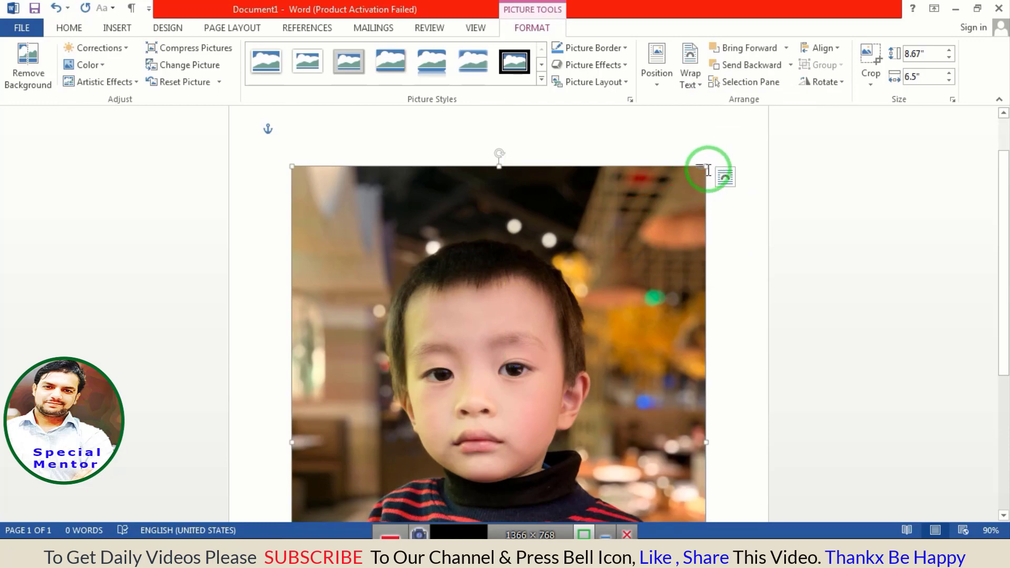
Step: Resize and reposition the photo to about 4.02 by 3.02 inches
{"action": "left_click_drag", "start_coordinate": [705, 167], "coordinate": [518, 388]}
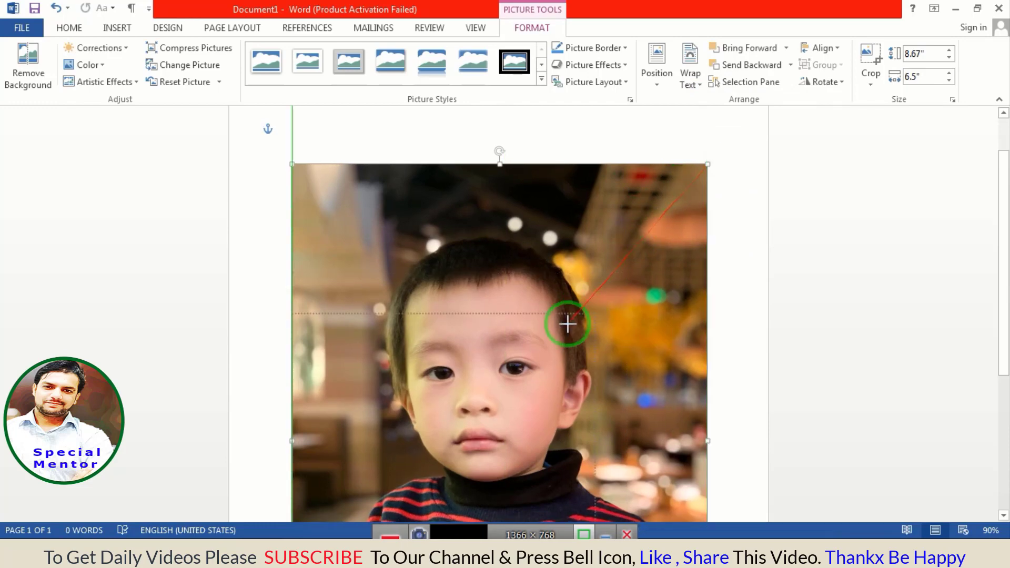
{"action": "left_click_drag", "start_coordinate": [462, 338], "coordinate": [568, 293]}
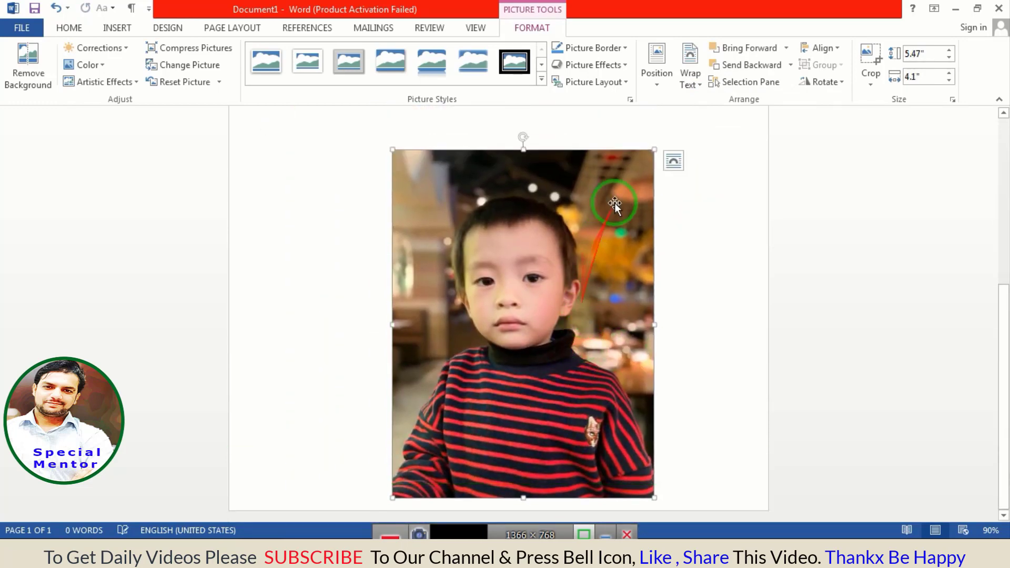
{"action": "left_click_drag", "start_coordinate": [652, 148], "coordinate": [509, 338]}
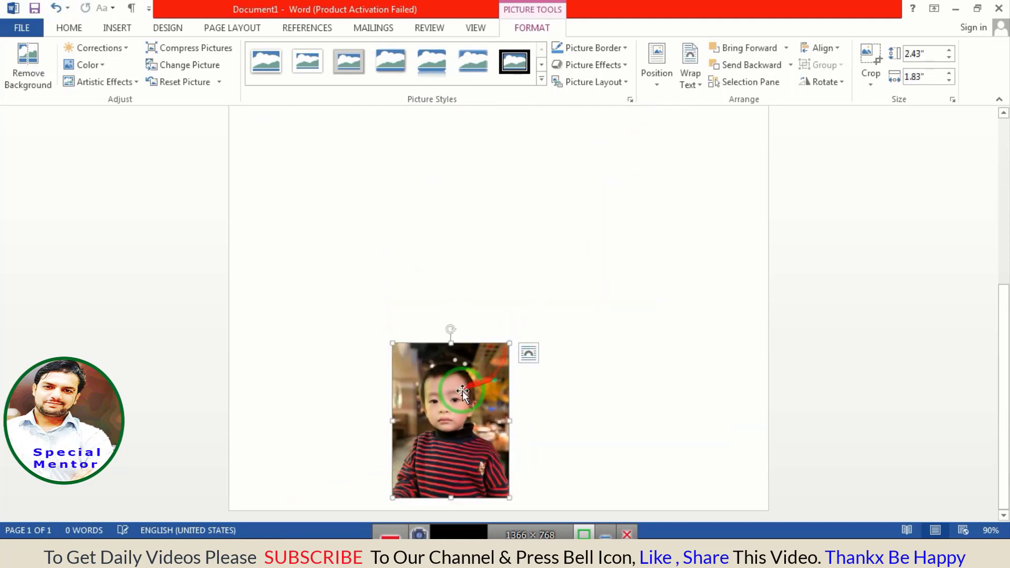
{"action": "left_click_drag", "start_coordinate": [463, 390], "coordinate": [508, 205]}
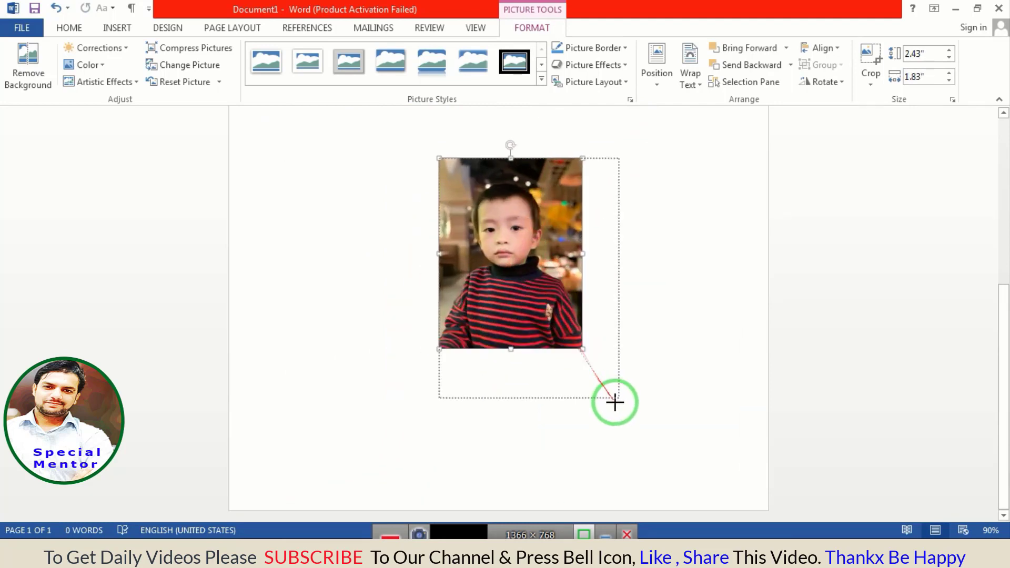
{"action": "mouse_move", "coordinate": [556, 316]}
{"action": "left_mouse_down"}
{"action": "mouse_move", "coordinate": [631, 414]}
{"action": "mouse_move", "coordinate": [515, 295]}
{"action": "left_mouse_up"}
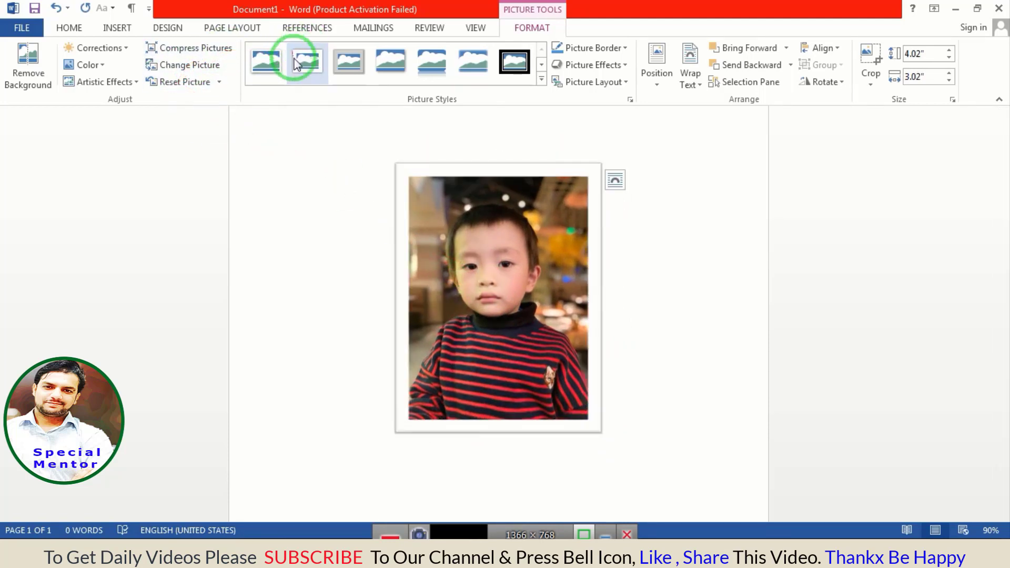
Step: Apply the Metal Oval picture style to the child's photo
{"action": "left_click", "coordinate": [541, 81]}
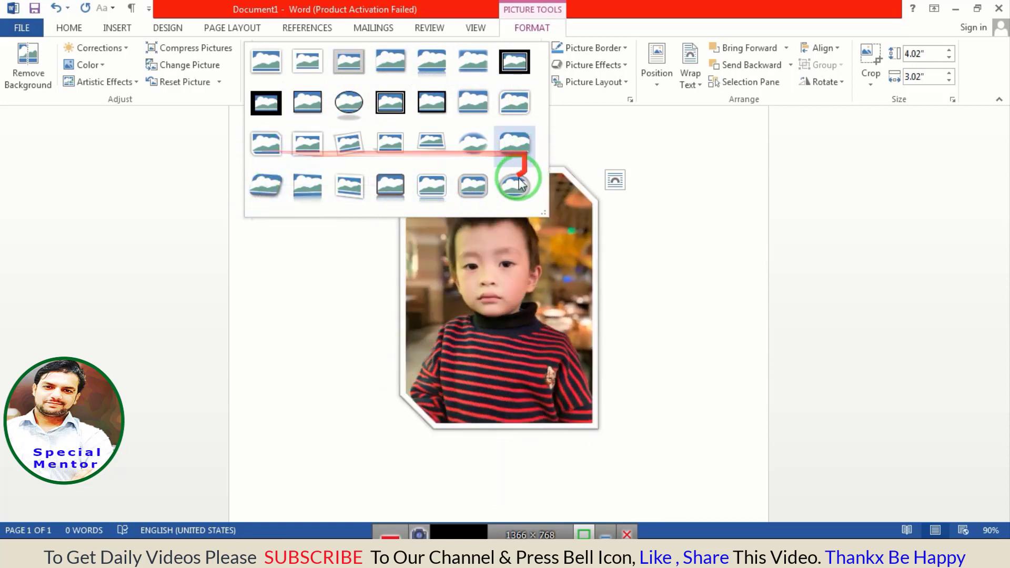
{"action": "left_click", "coordinate": [509, 188]}
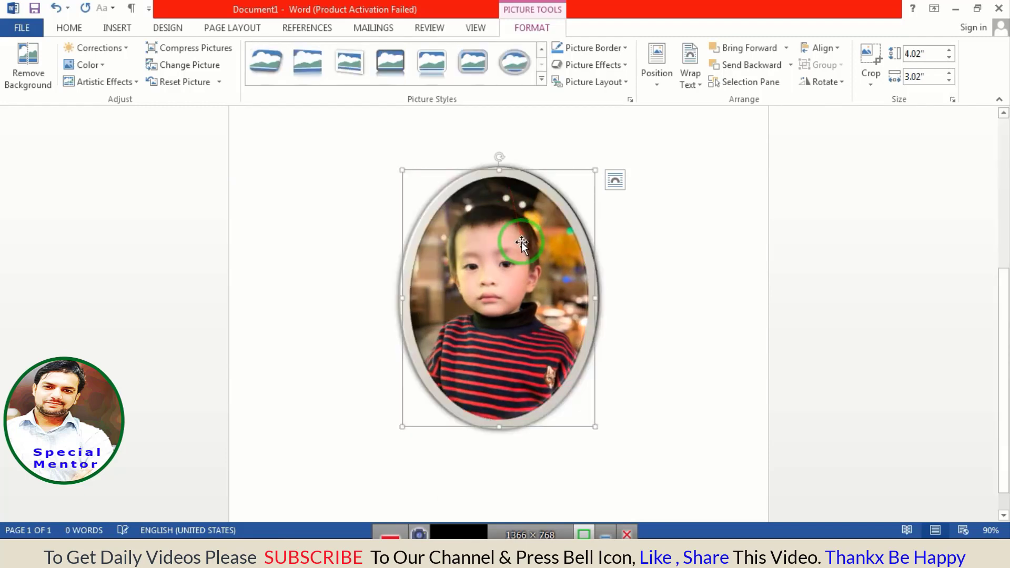
{"action": "scroll", "coordinate": [582, 301], "scroll_direction": "up", "scroll_amount": 4, "text": "ctrl"}
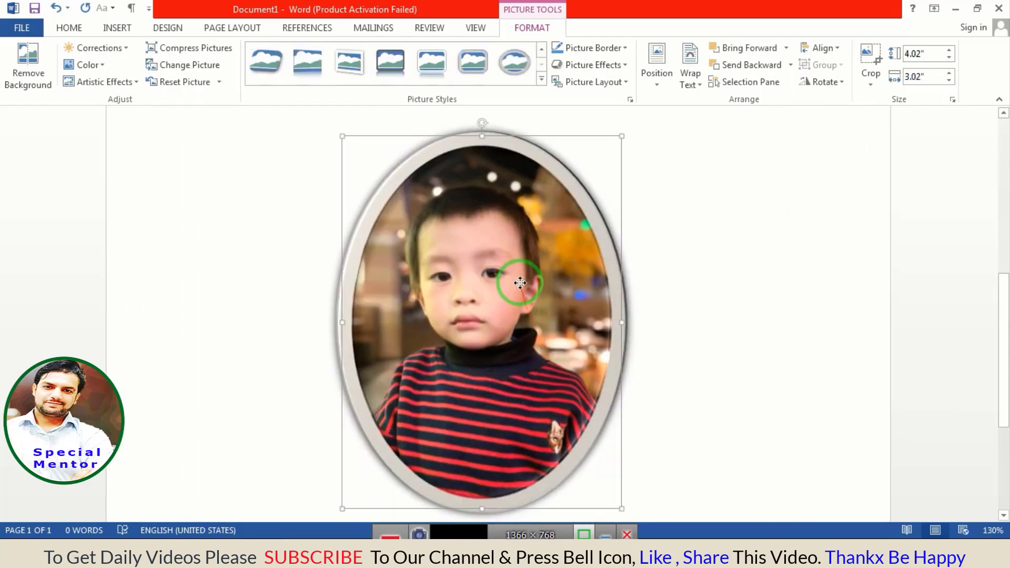
{"action": "left_click", "coordinate": [541, 80]}
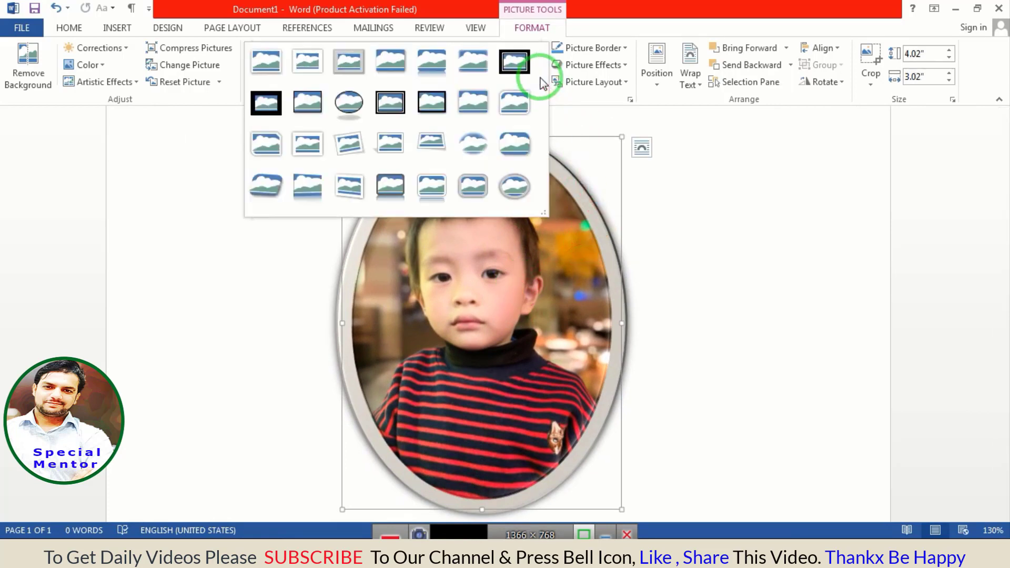
{"action": "left_click", "coordinate": [591, 12]}
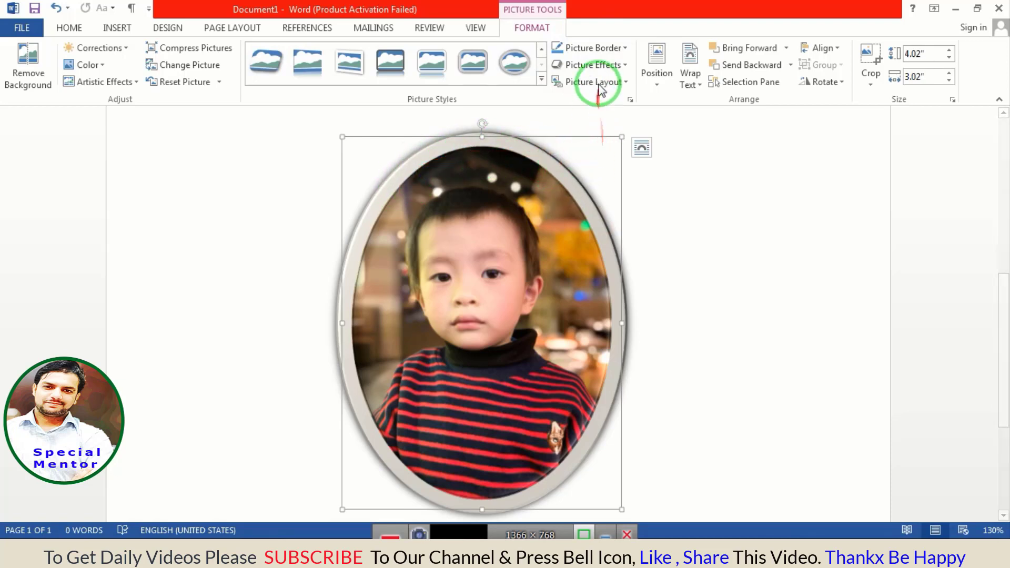
Step: Try red and then yellow as the oval frame's border colour
{"action": "left_click", "coordinate": [622, 48]}
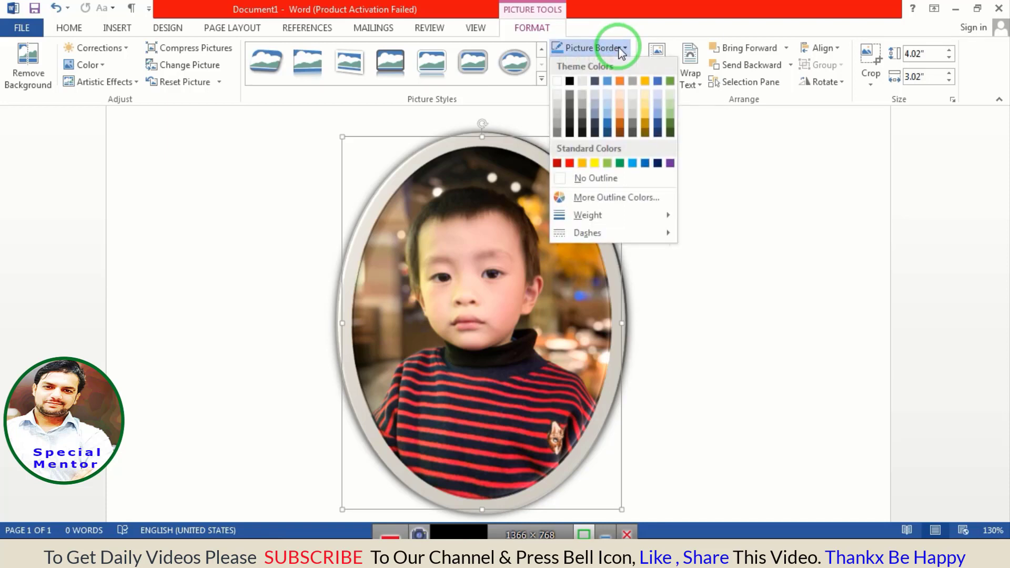
{"action": "left_click", "coordinate": [532, 36]}
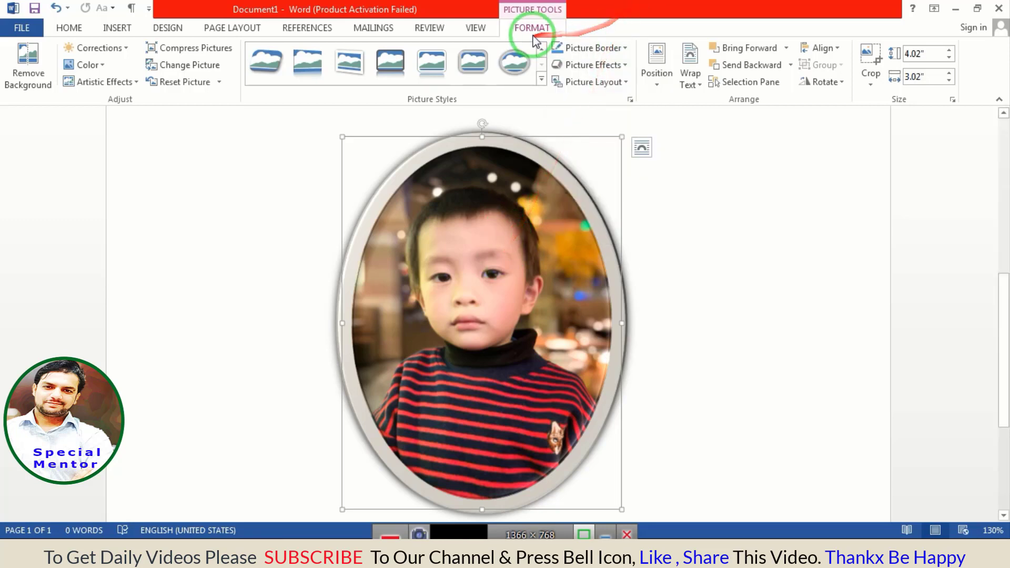
{"action": "left_click", "coordinate": [594, 49]}
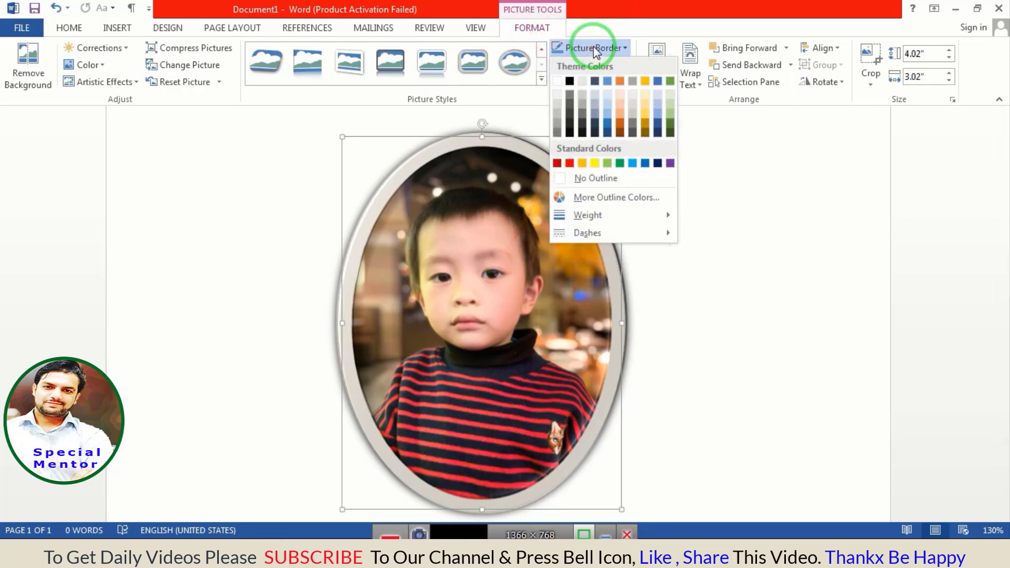
{"action": "left_click", "coordinate": [569, 163]}
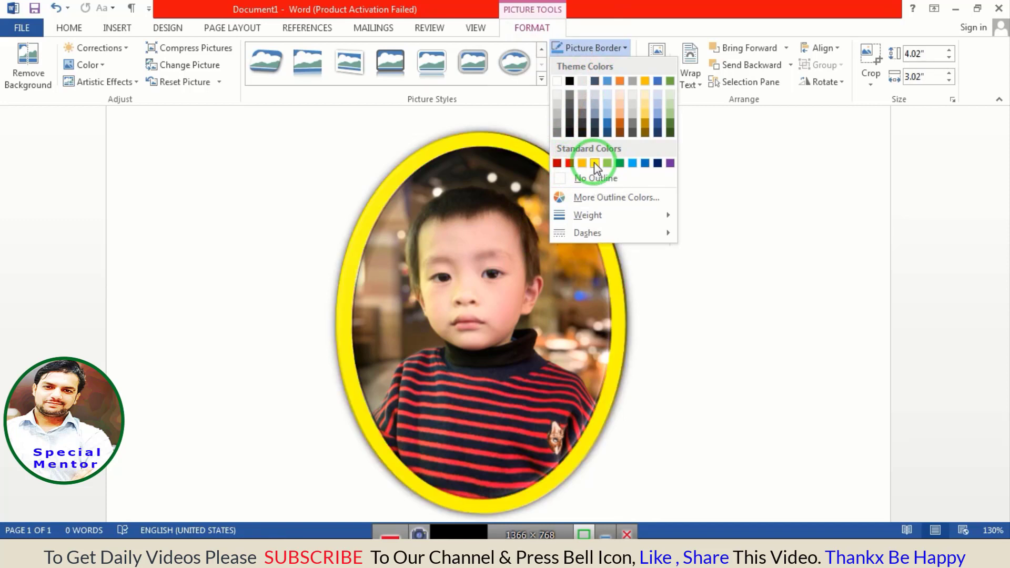
{"action": "left_click", "coordinate": [595, 162]}
{"action": "left_click", "coordinate": [463, 157]}
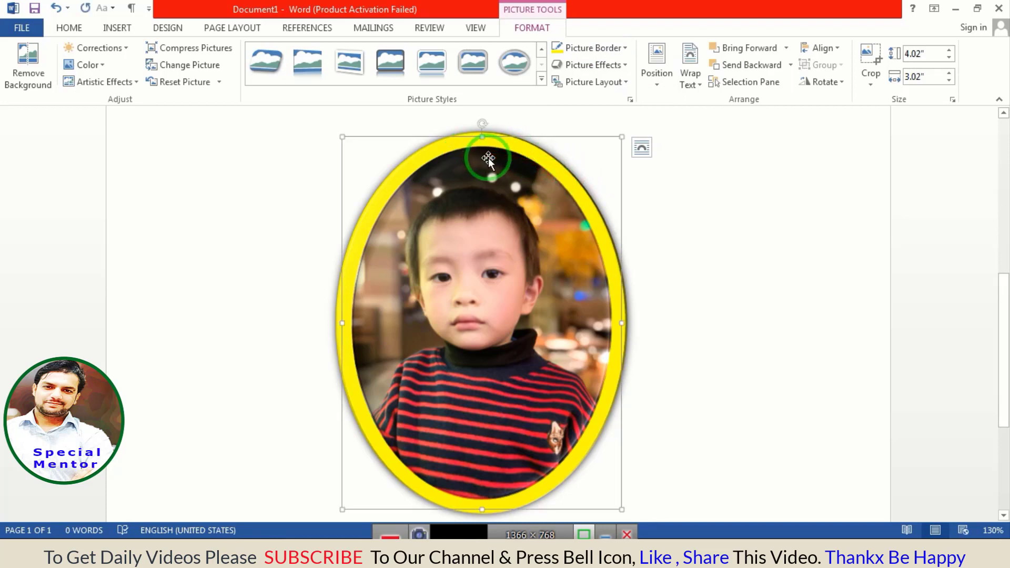
{"action": "left_click", "coordinate": [607, 48]}
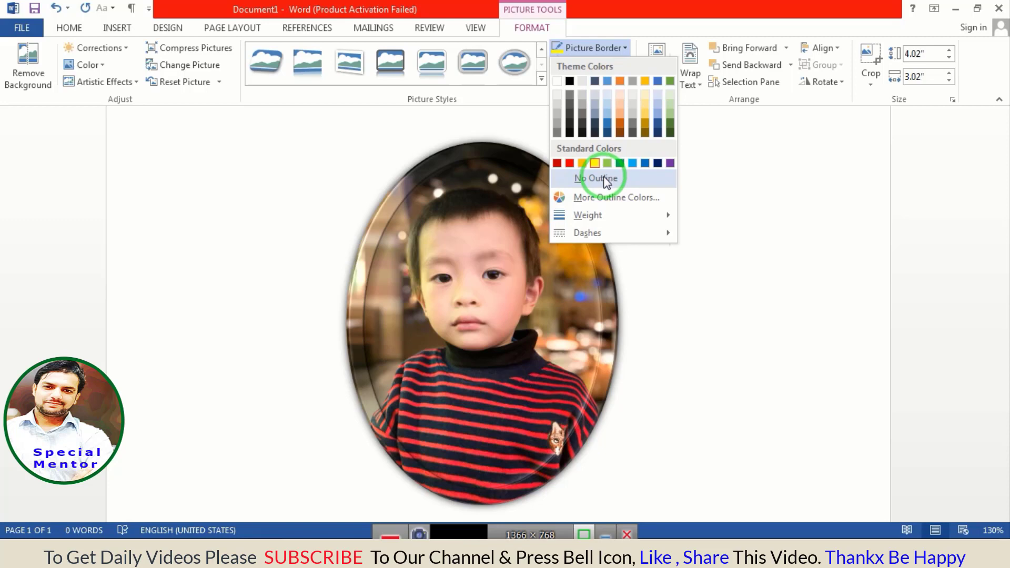
{"action": "key", "text": "Escape"}
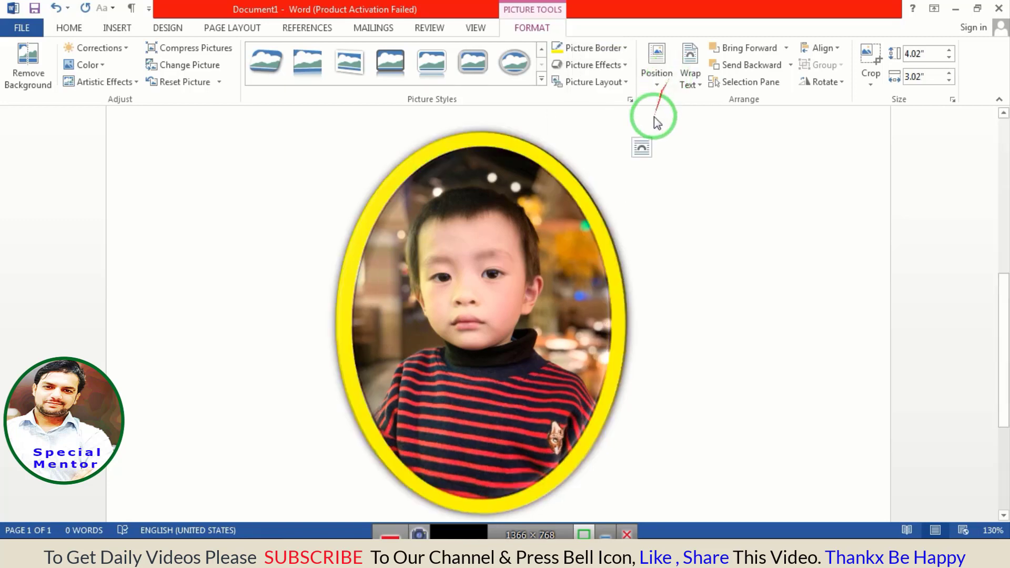
Step: Change the border to green and look through the weight and dash options
{"action": "left_click", "coordinate": [468, 160]}
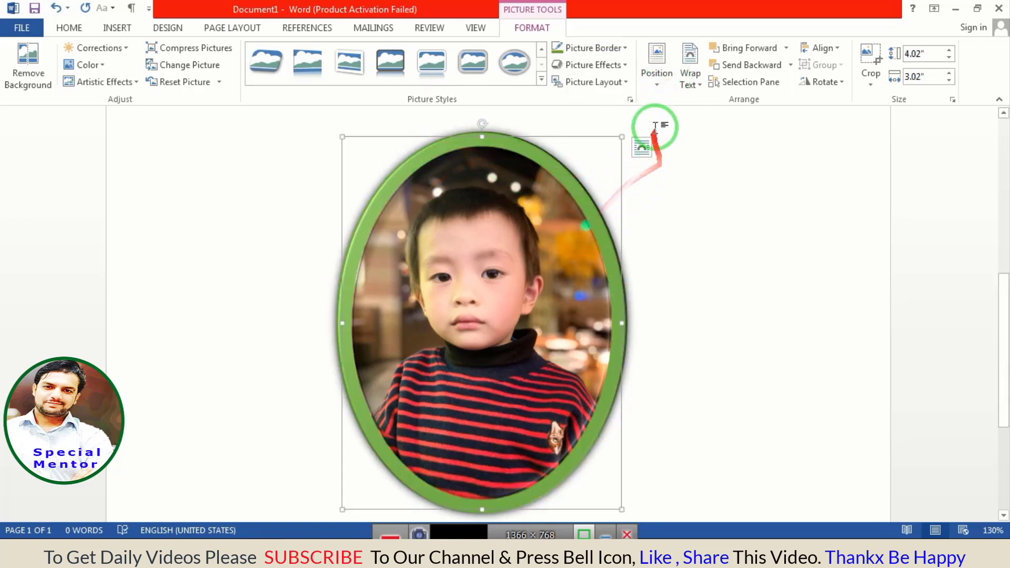
{"action": "left_click", "coordinate": [591, 48]}
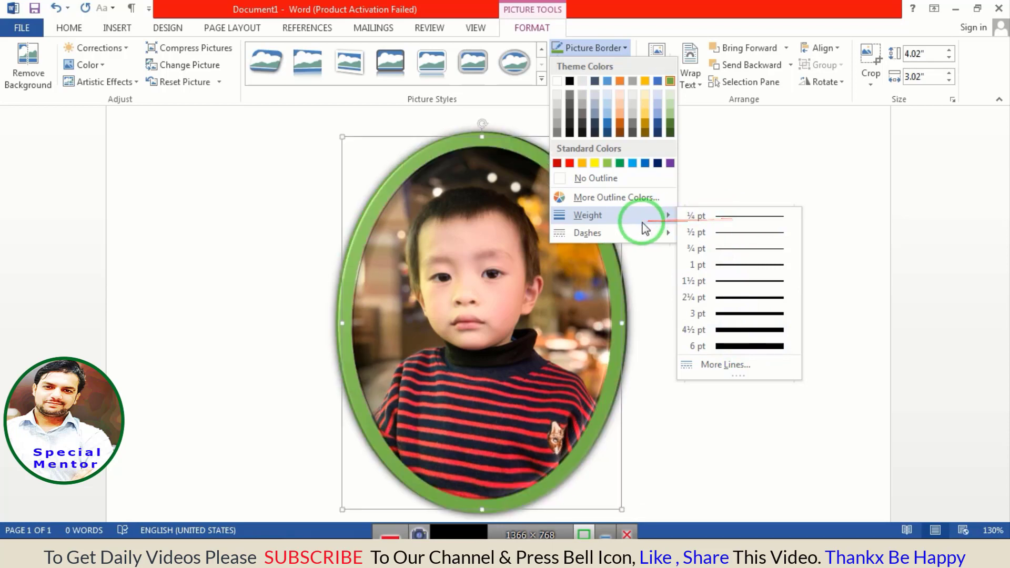
{"action": "mouse_move", "coordinate": [587, 233]}
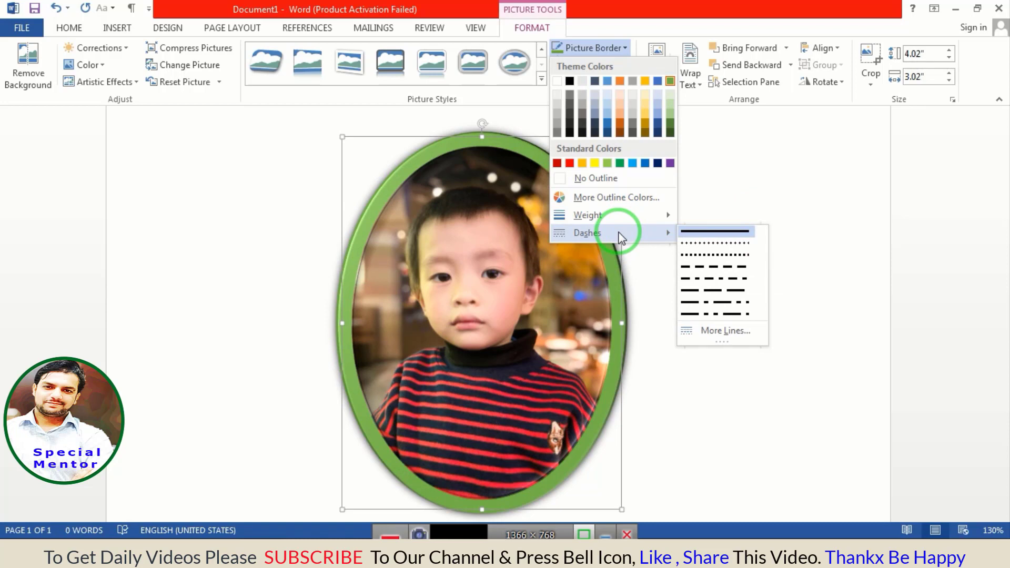
{"action": "left_click", "coordinate": [612, 48]}
{"action": "left_click", "coordinate": [612, 47]}
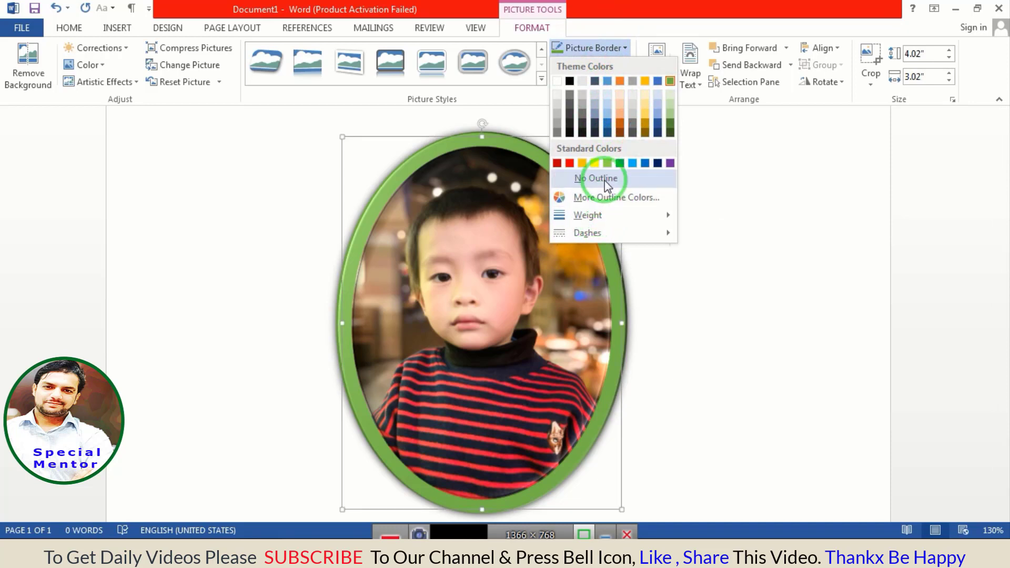
{"action": "left_click", "coordinate": [589, 14]}
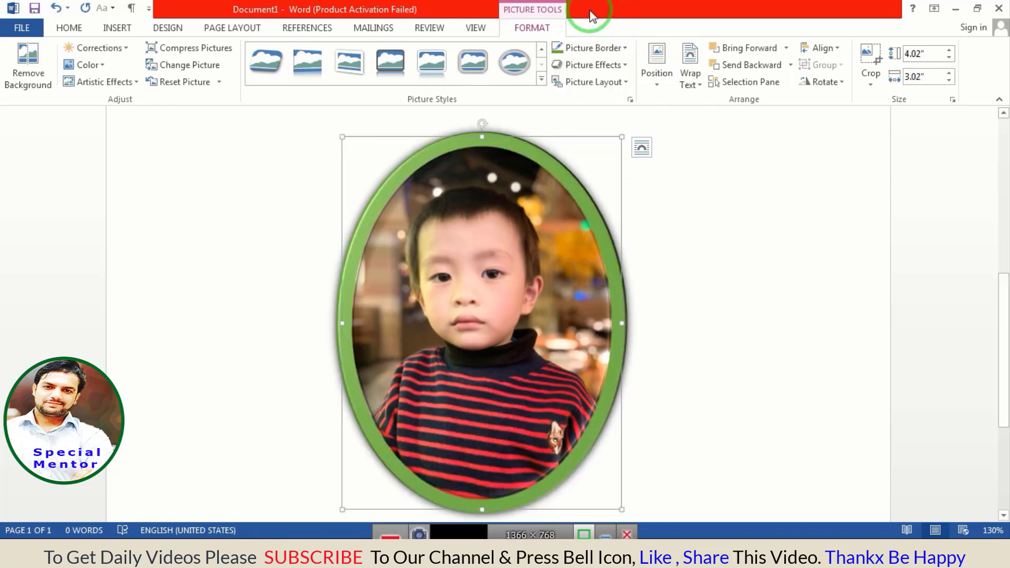
Step: Apply a tilted 3-D preset so the oval photo looks like a glossy disc
{"action": "left_click", "coordinate": [594, 65]}
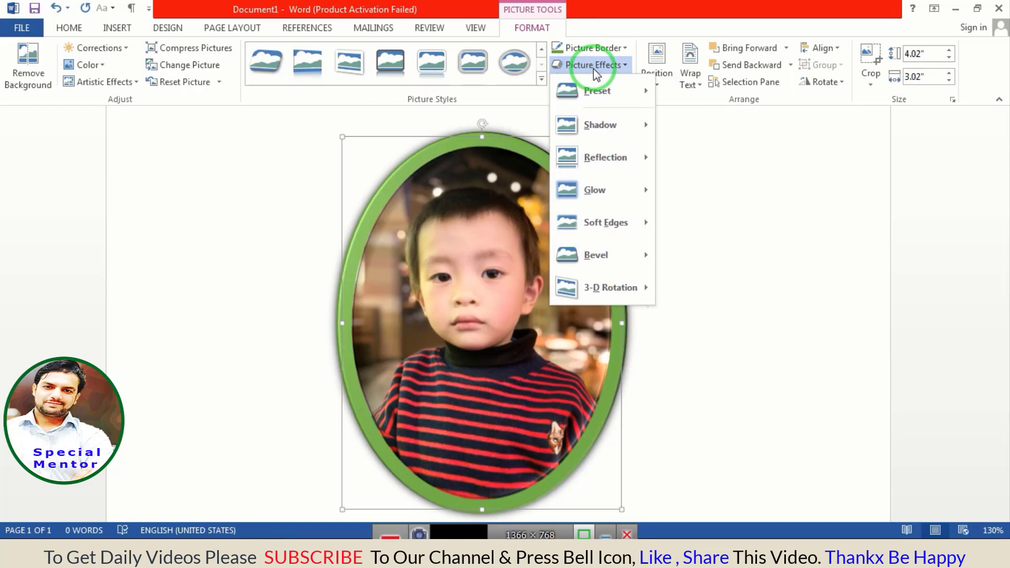
{"action": "mouse_move", "coordinate": [597, 90]}
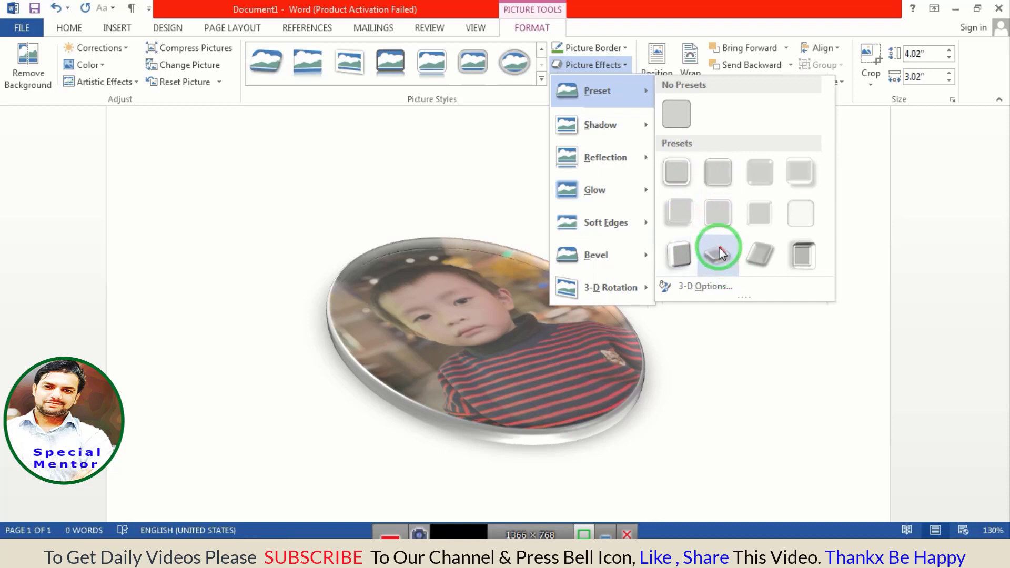
{"action": "left_click", "coordinate": [716, 255]}
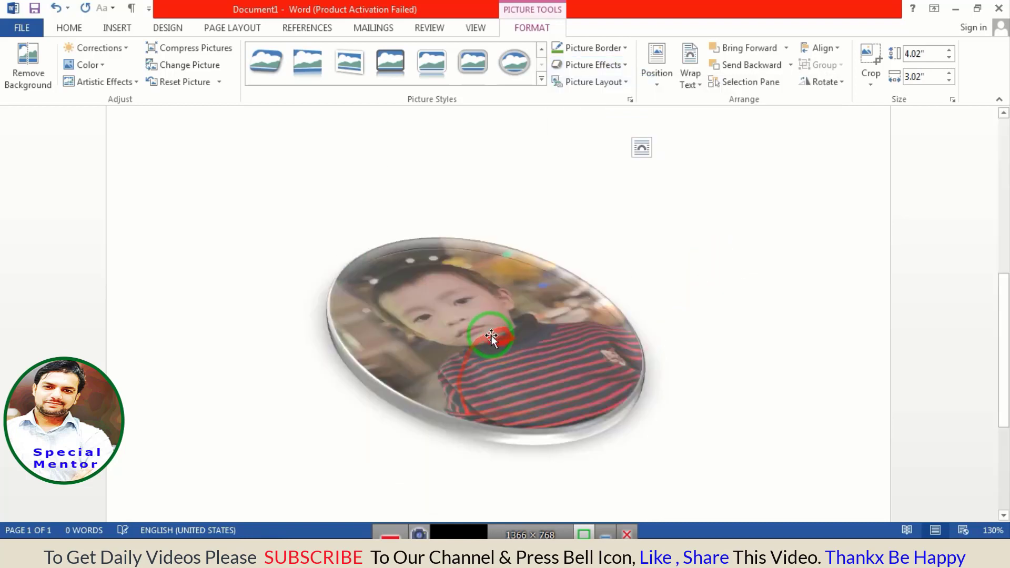
{"action": "left_click", "coordinate": [491, 337]}
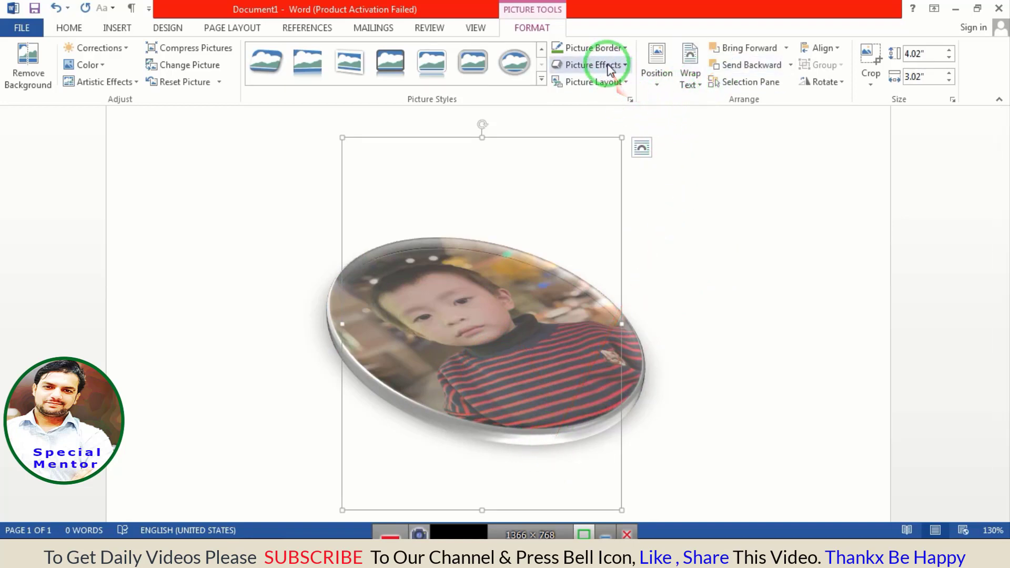
Step: Apply Preset 2, then reset the photo's 3-D preset to No Presets
{"action": "left_click", "coordinate": [591, 65]}
{"action": "mouse_move", "coordinate": [601, 90]}
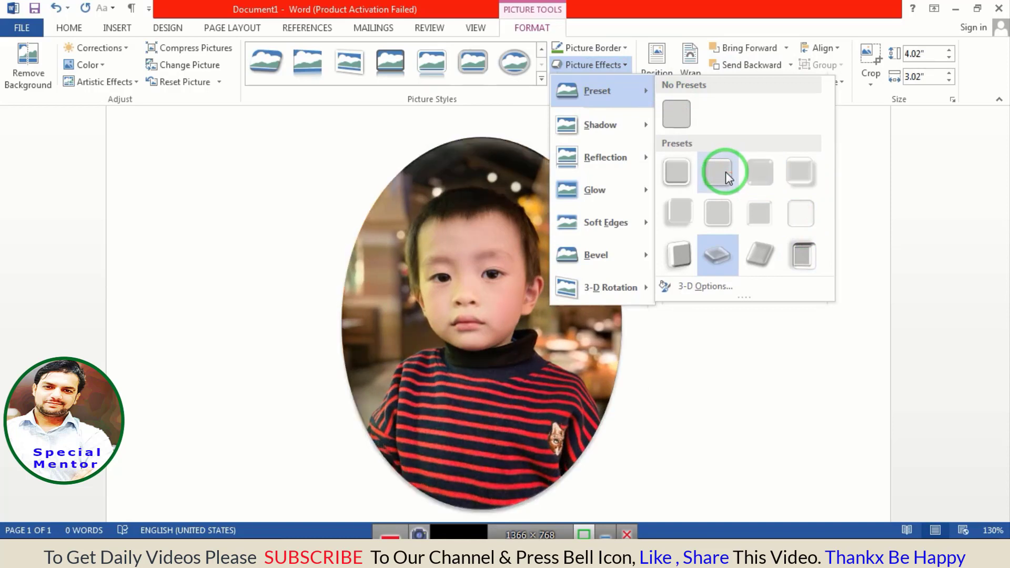
{"action": "left_click", "coordinate": [724, 171]}
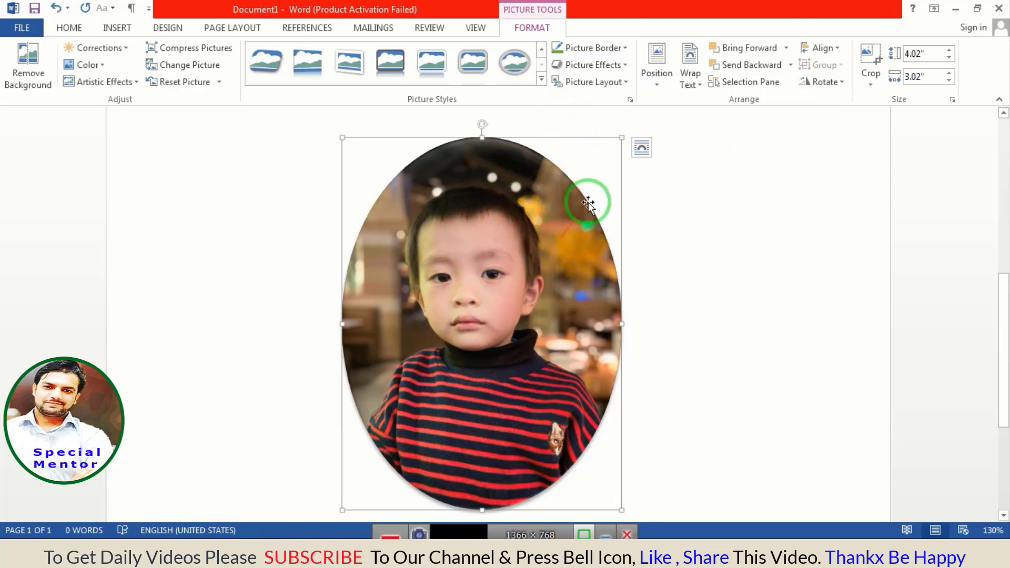
{"action": "left_click", "coordinate": [622, 68]}
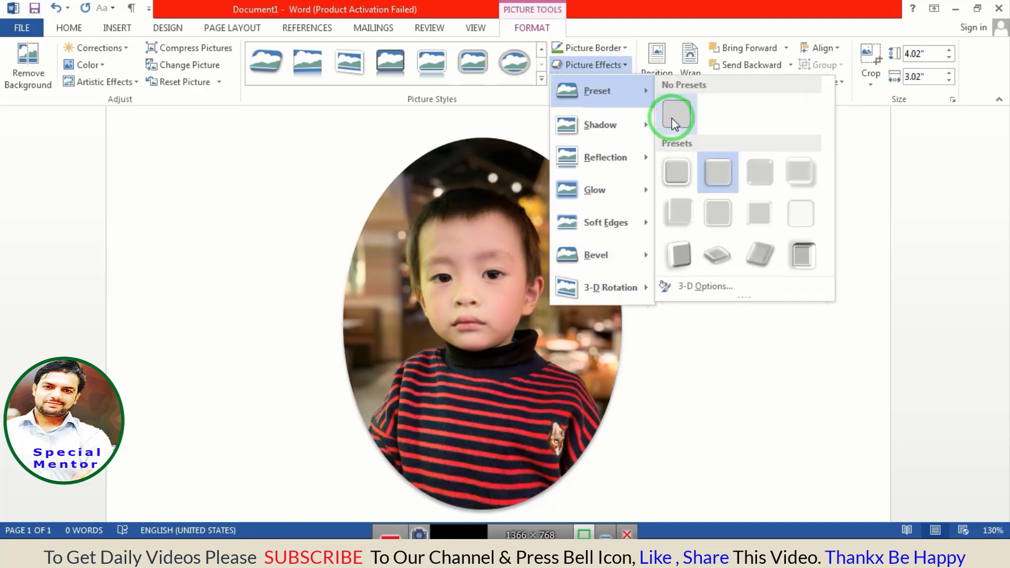
{"action": "left_click", "coordinate": [674, 119]}
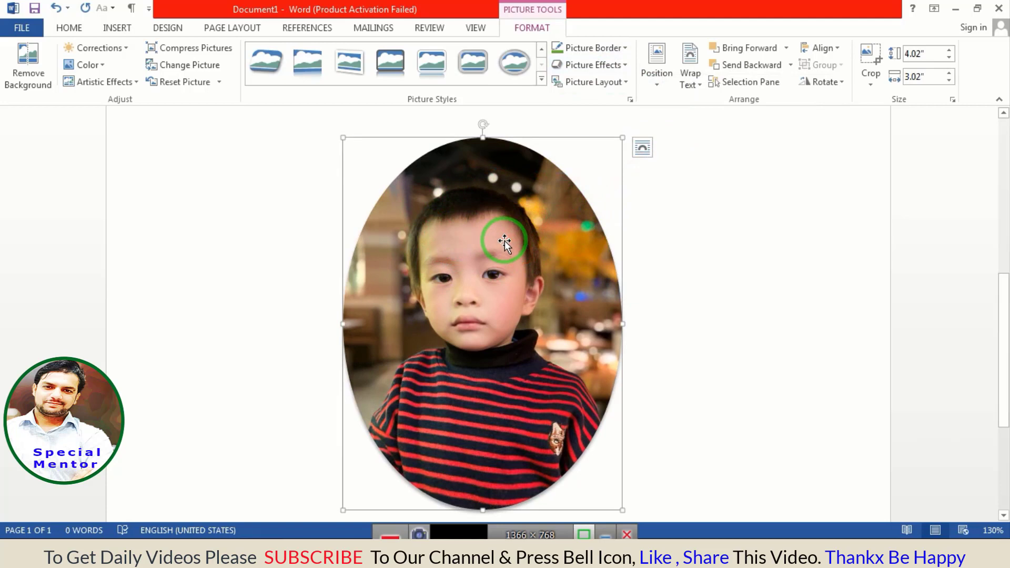
{"action": "left_click", "coordinate": [602, 66]}
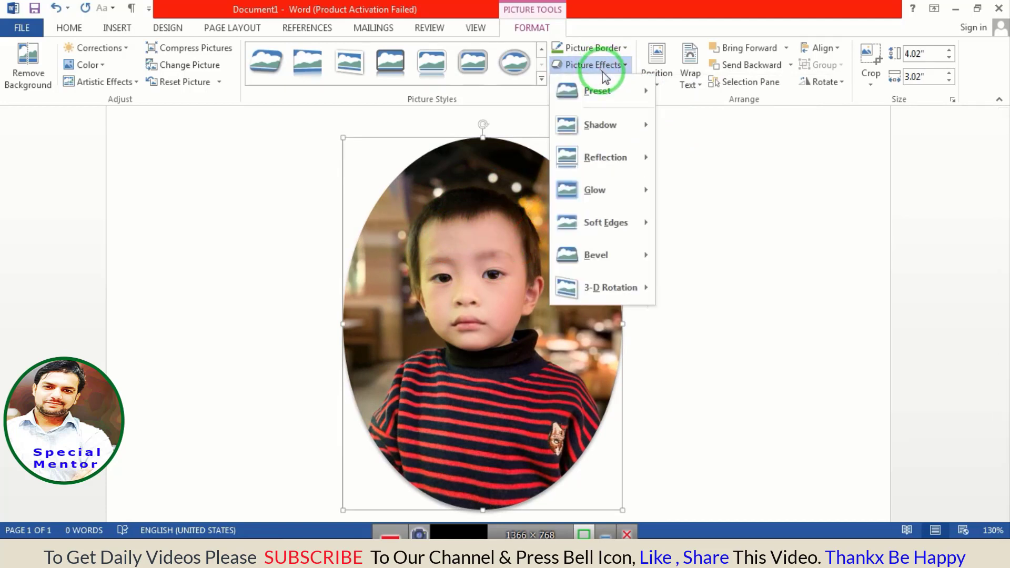
{"action": "left_click", "coordinate": [599, 136]}
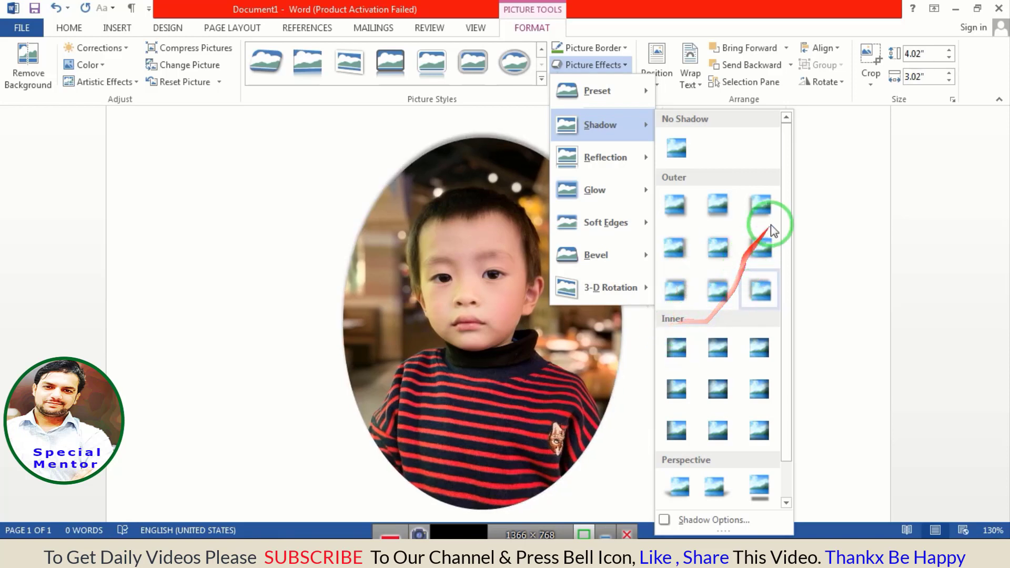
{"action": "scroll", "coordinate": [784, 203], "scroll_direction": "down", "scroll_amount": 1}
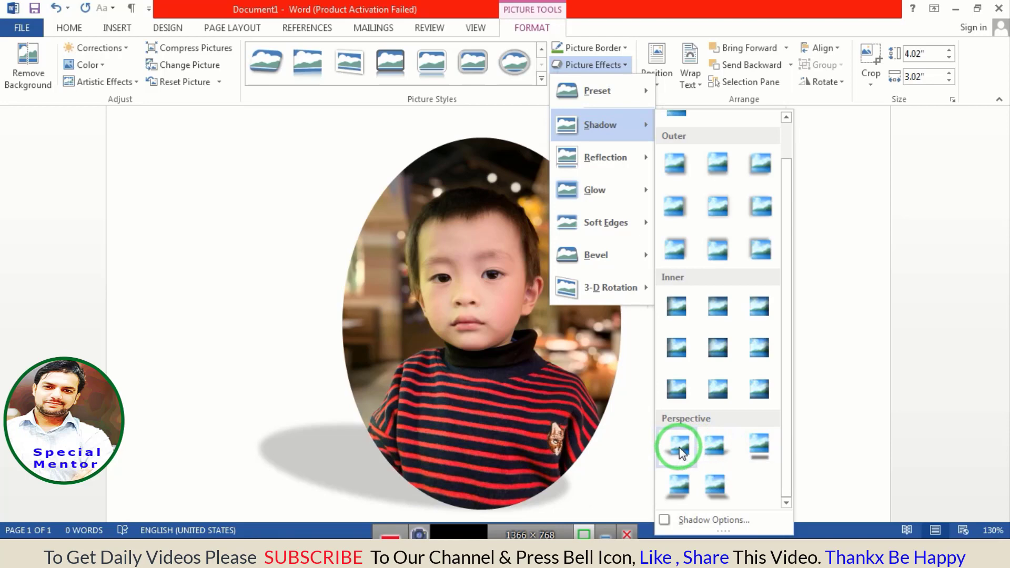
{"action": "left_click", "coordinate": [678, 447]}
{"action": "scroll", "coordinate": [526, 442], "scroll_direction": "down", "scroll_amount": 8}
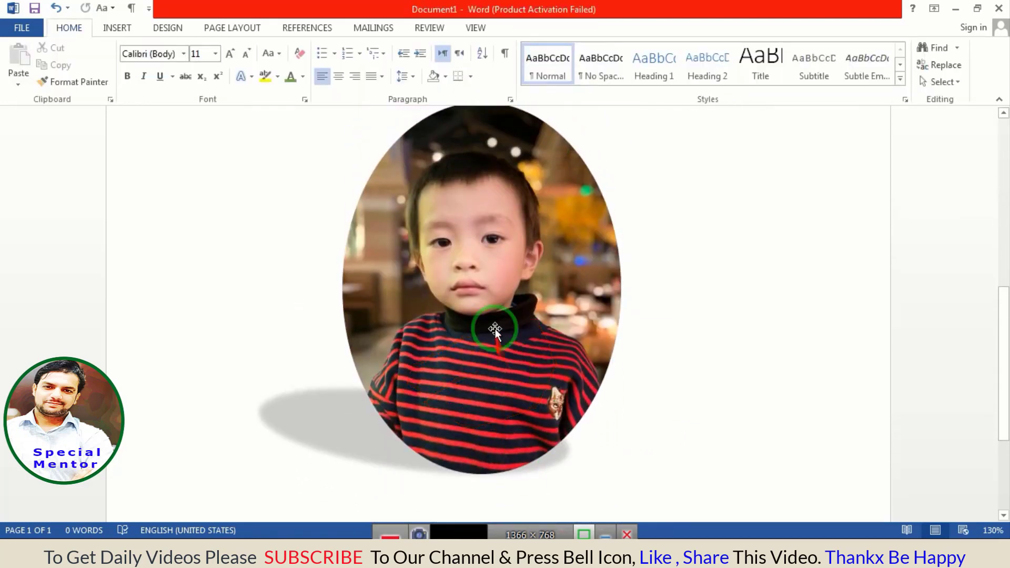
{"action": "left_click", "coordinate": [496, 284]}
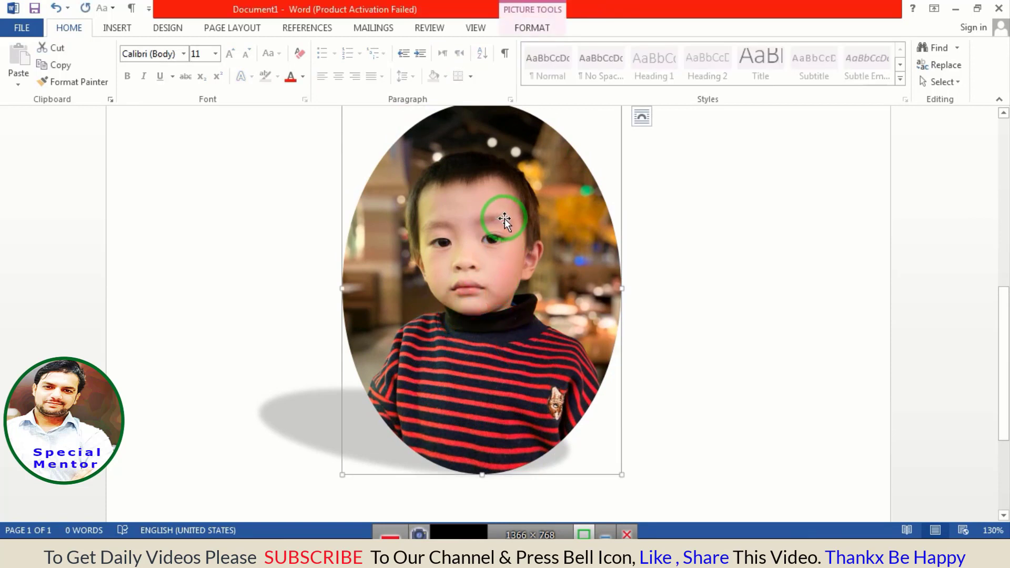
{"action": "left_click", "coordinate": [532, 28]}
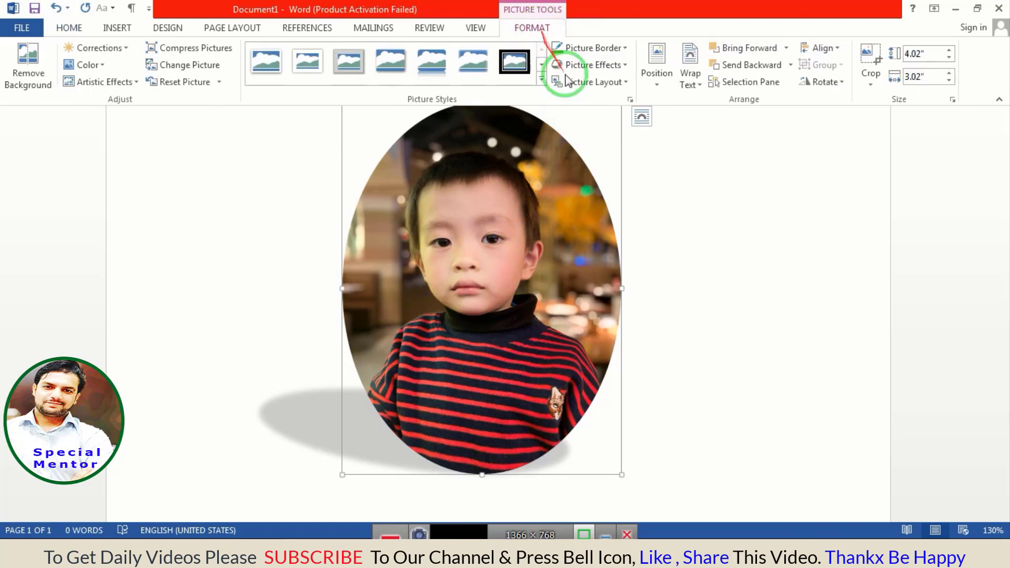
{"action": "left_click", "coordinate": [590, 64]}
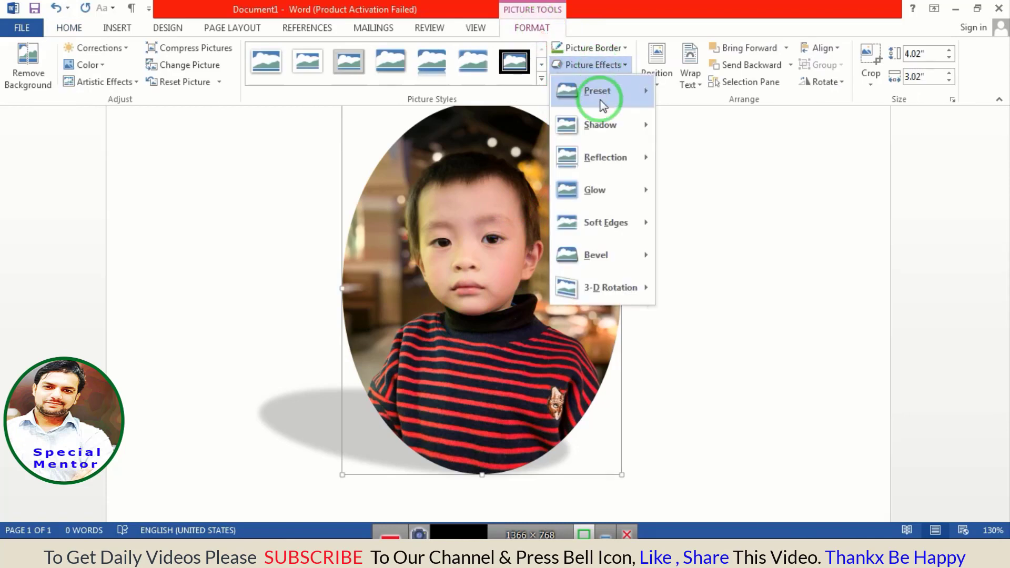
{"action": "mouse_move", "coordinate": [599, 124]}
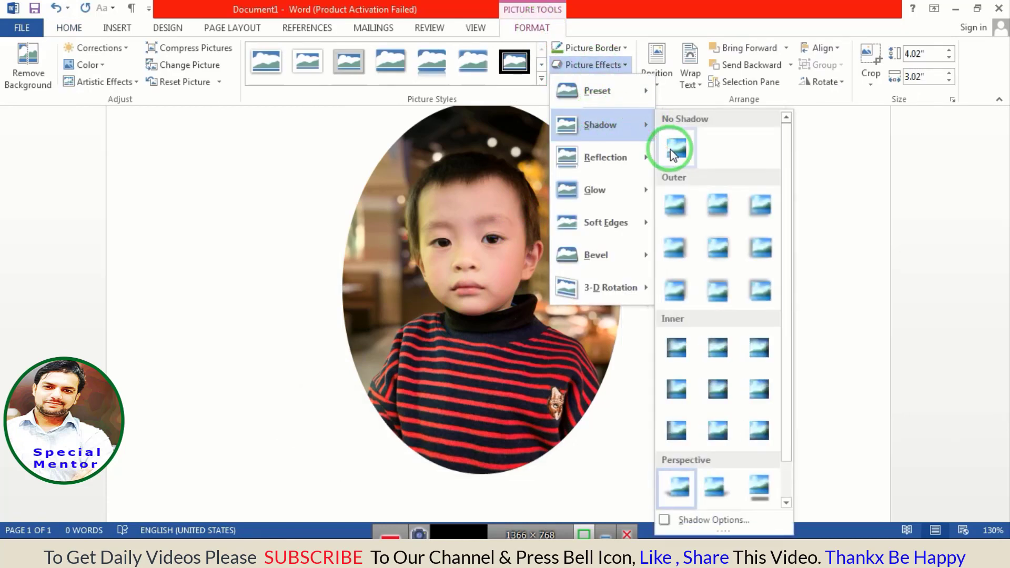
{"action": "left_click", "coordinate": [670, 150]}
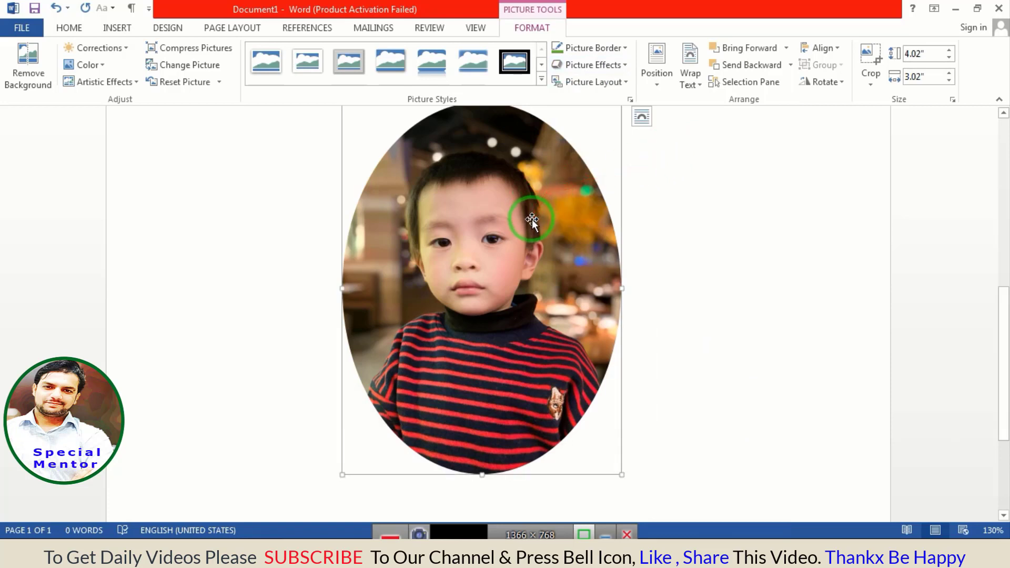
{"action": "left_click", "coordinate": [586, 65]}
{"action": "mouse_move", "coordinate": [604, 156]}
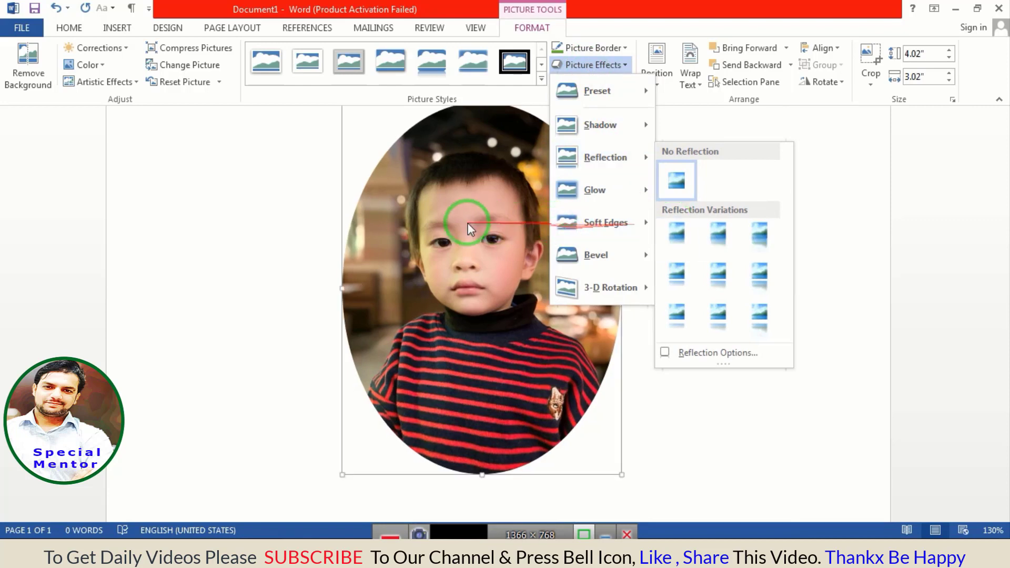
Step: Move the oval photo to the top of the page and set No Reflection
{"action": "left_click", "coordinate": [489, 252]}
{"action": "scroll", "coordinate": [517, 287], "scroll_direction": "down", "scroll_amount": 4}
{"action": "scroll", "coordinate": [517, 286], "scroll_direction": "down", "scroll_amount": 2}
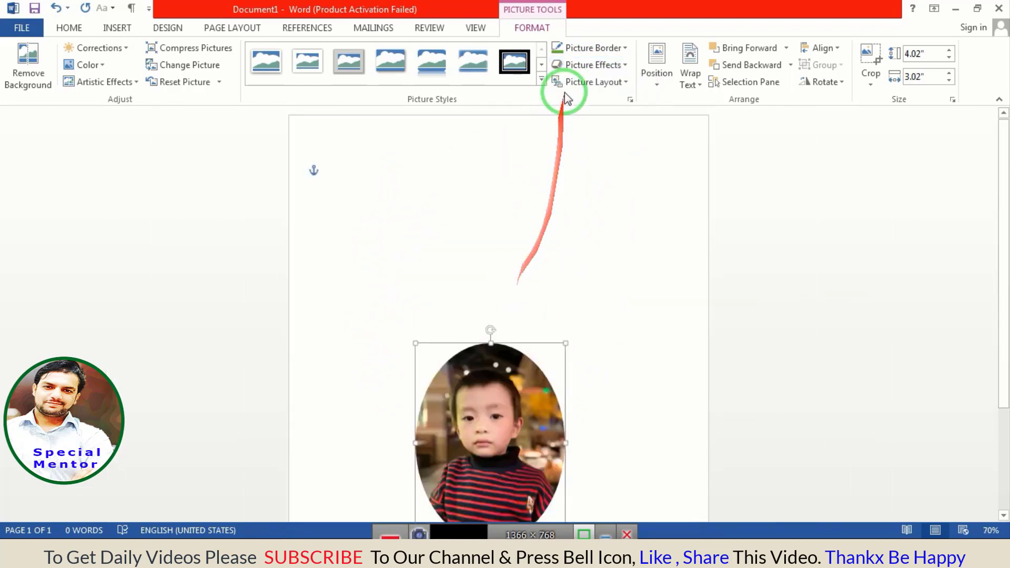
{"action": "left_click_drag", "start_coordinate": [505, 354], "coordinate": [511, 193]}
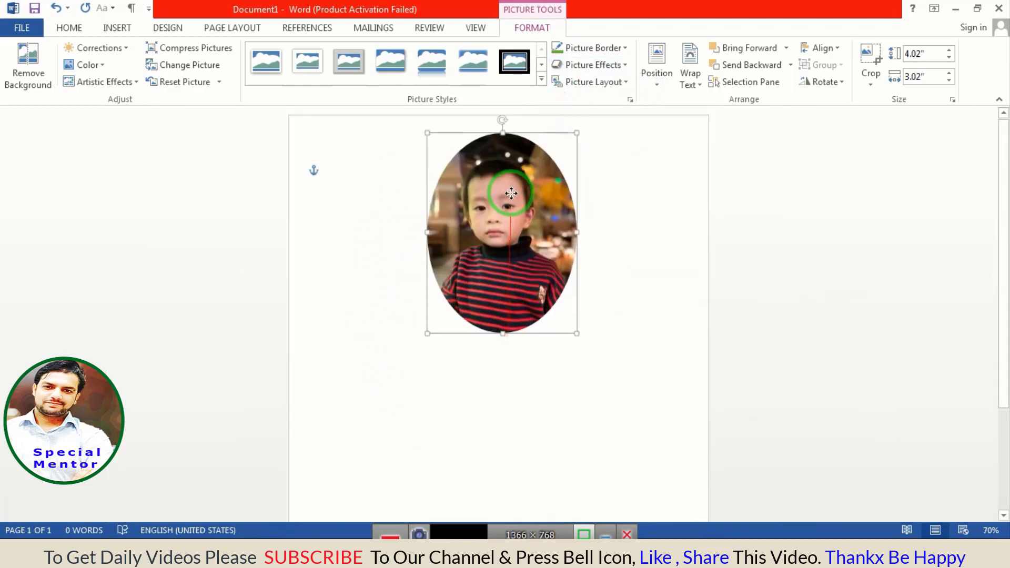
{"action": "left_click", "coordinate": [592, 64]}
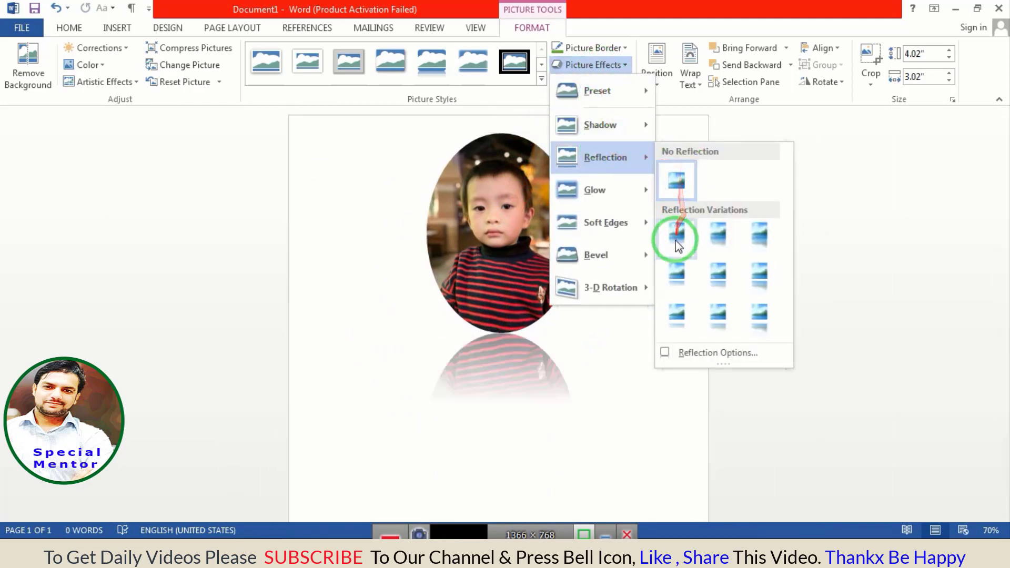
{"action": "mouse_move", "coordinate": [605, 157]}
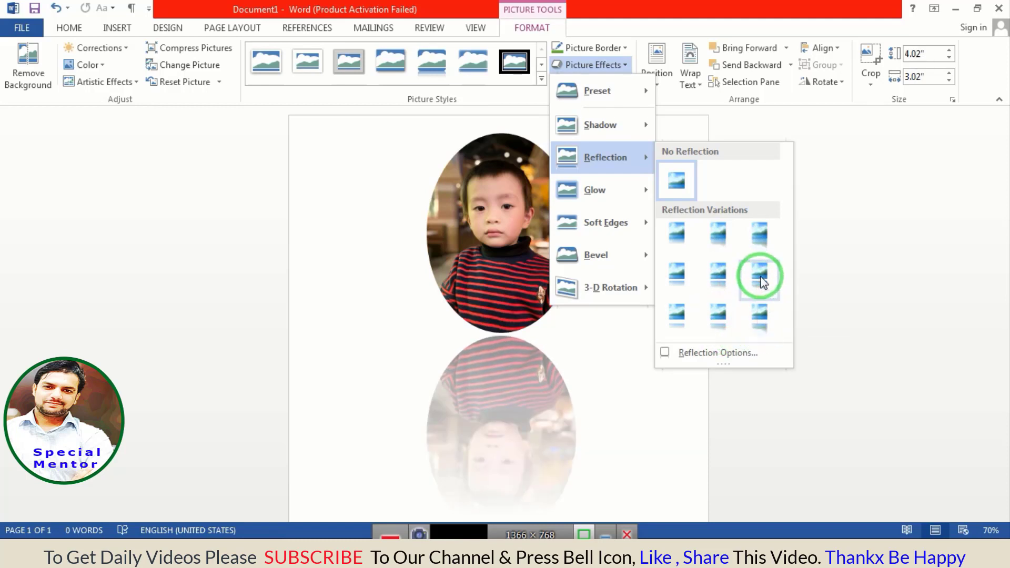
{"action": "left_click", "coordinate": [675, 188]}
{"action": "left_click_drag", "start_coordinate": [509, 227], "coordinate": [509, 245]}
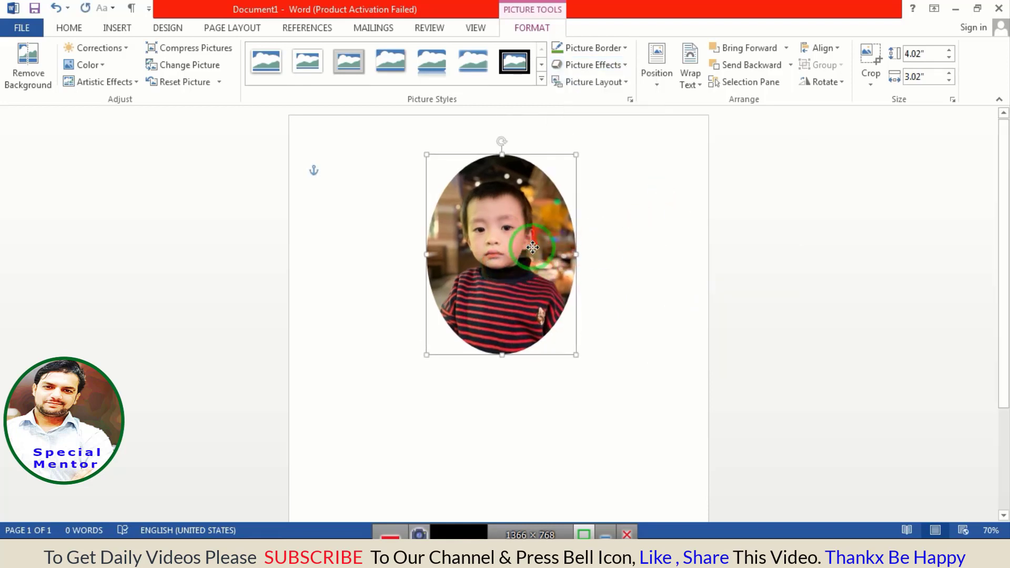
Step: Apply an orange glow variation to the oval photo
{"action": "left_click", "coordinate": [584, 64]}
{"action": "mouse_move", "coordinate": [595, 190]}
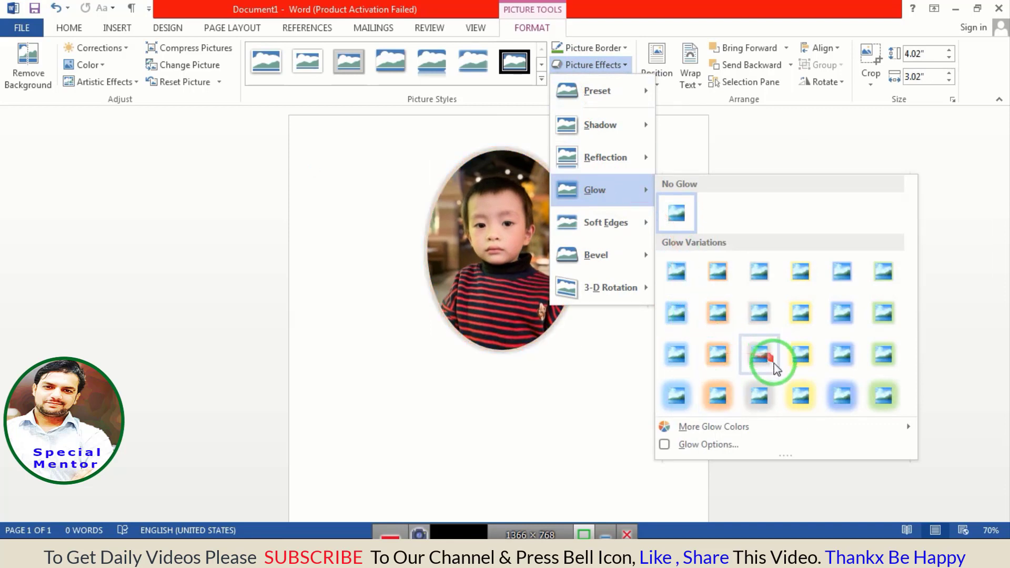
{"action": "left_click", "coordinate": [716, 400]}
{"action": "scroll", "coordinate": [530, 216], "scroll_direction": "up", "scroll_amount": 3}
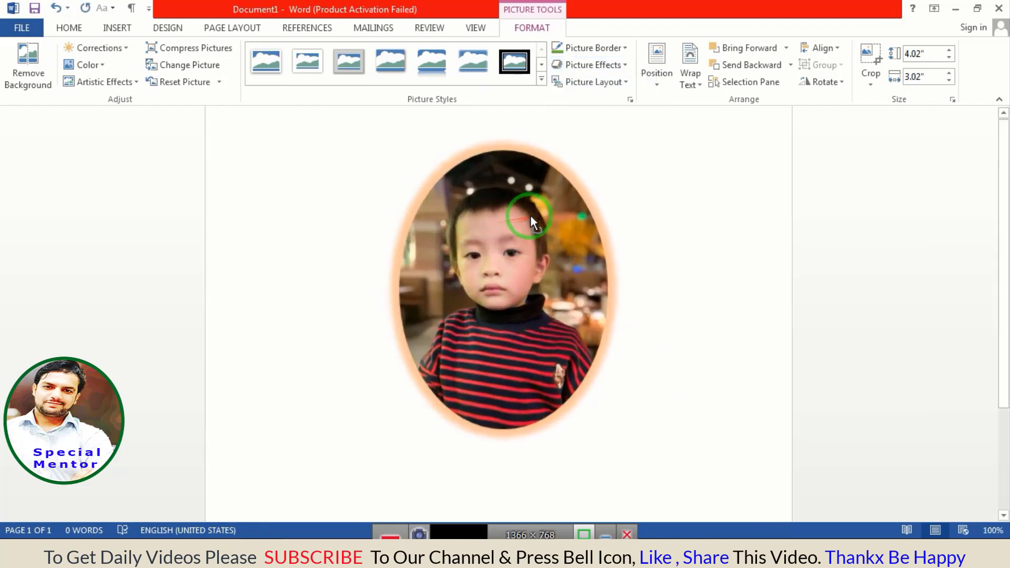
{"action": "scroll", "coordinate": [530, 216], "scroll_direction": "up", "scroll_amount": 5}
{"action": "left_click", "coordinate": [567, 181]}
{"action": "scroll", "coordinate": [567, 181], "scroll_direction": "up", "scroll_amount": 1}
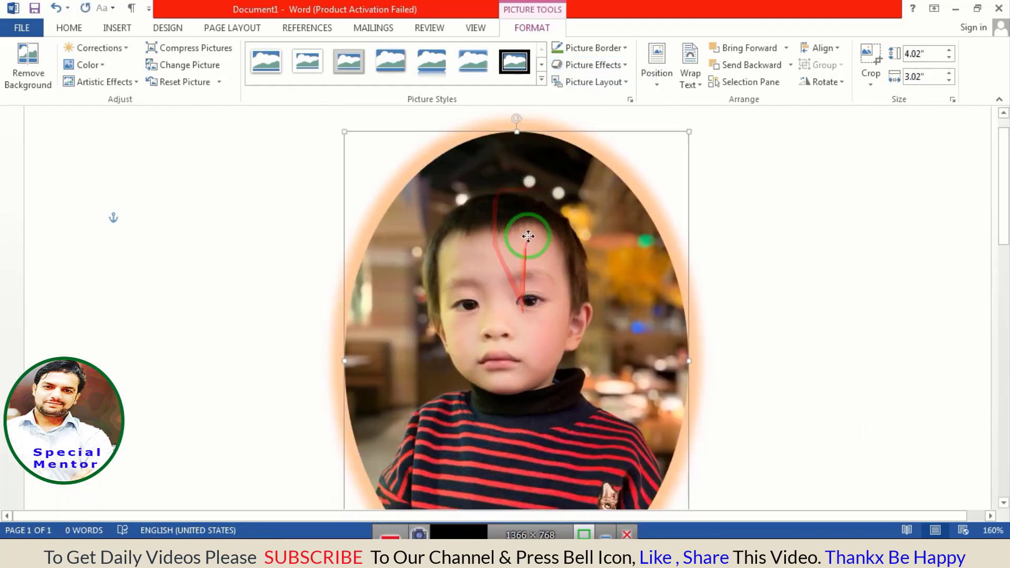
{"action": "scroll", "coordinate": [526, 211], "scroll_direction": "down", "scroll_amount": 1}
Step: Swap the glow for a blue variation, then change its colour to red
{"action": "left_click", "coordinate": [604, 65]}
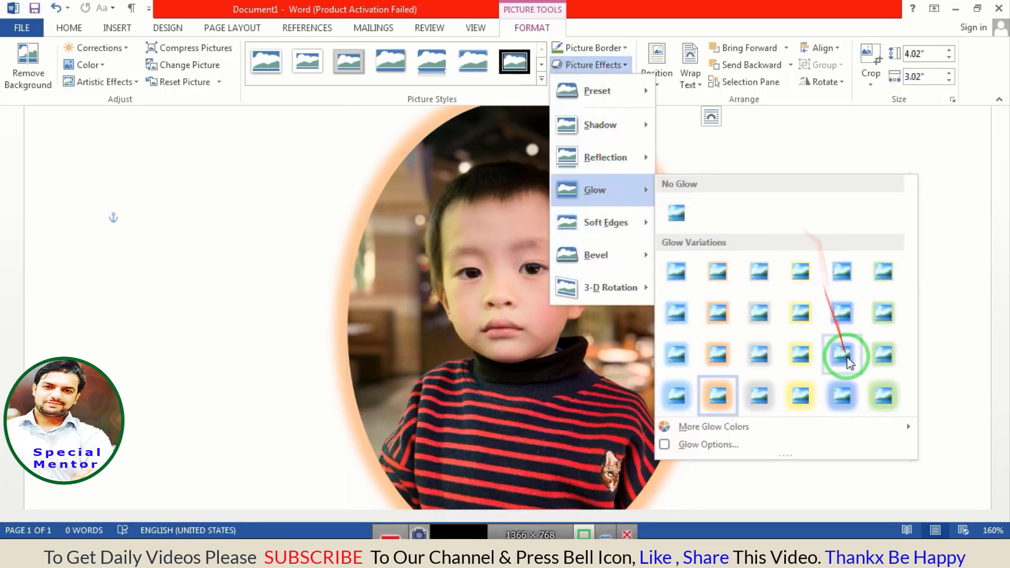
{"action": "left_click", "coordinate": [837, 399]}
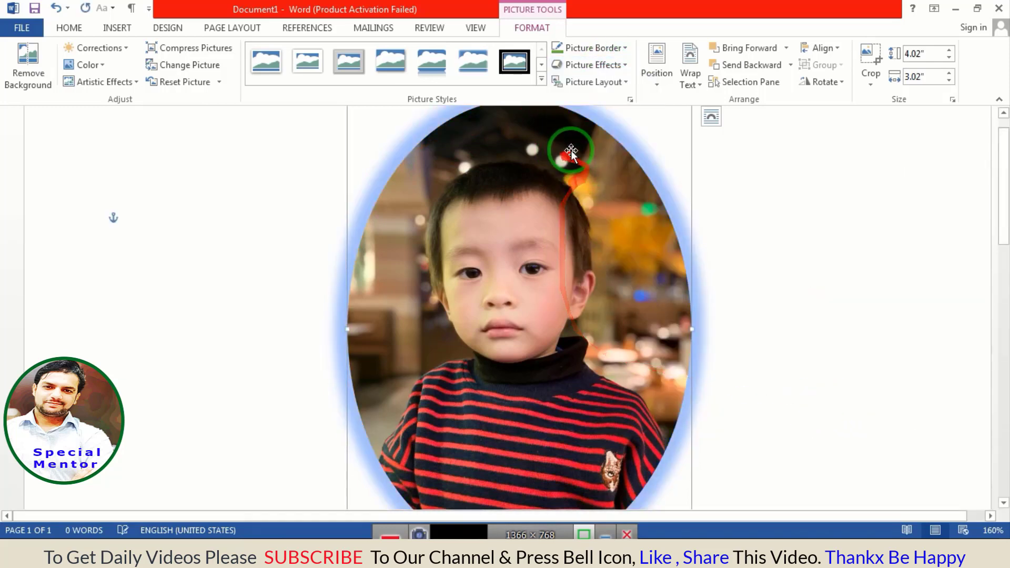
{"action": "left_click", "coordinate": [608, 66]}
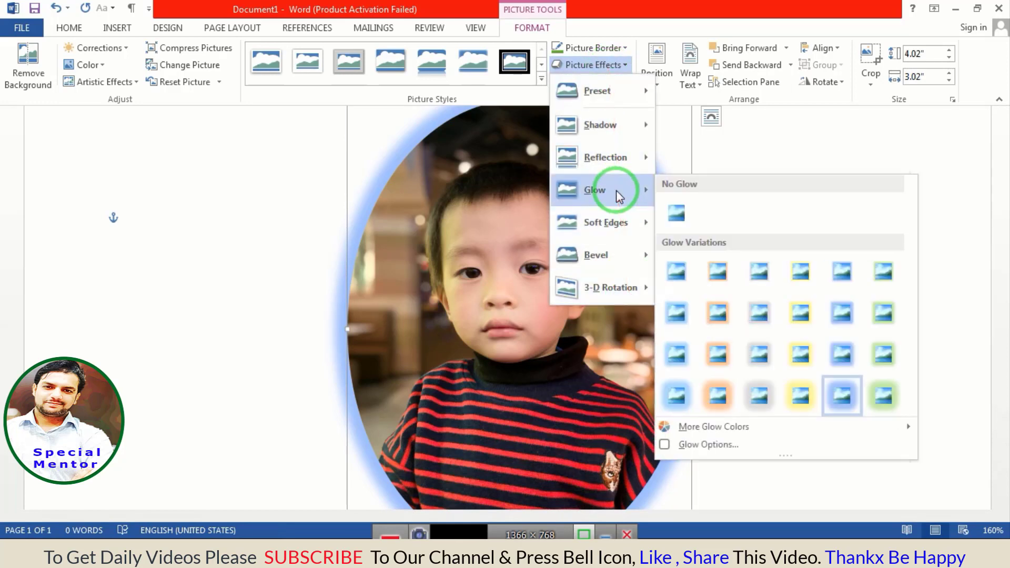
{"action": "mouse_move", "coordinate": [712, 427]}
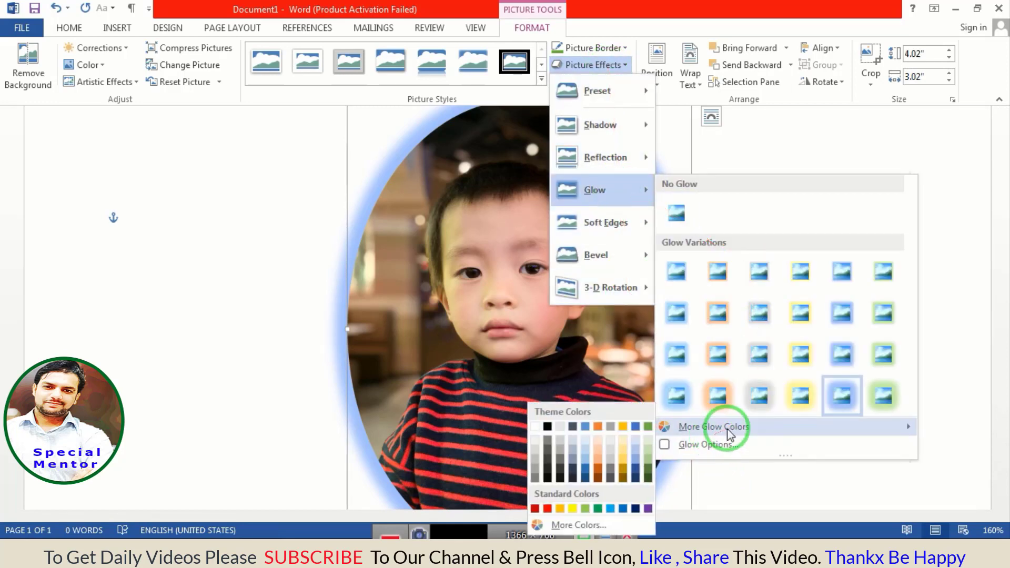
{"action": "left_click", "coordinate": [547, 508]}
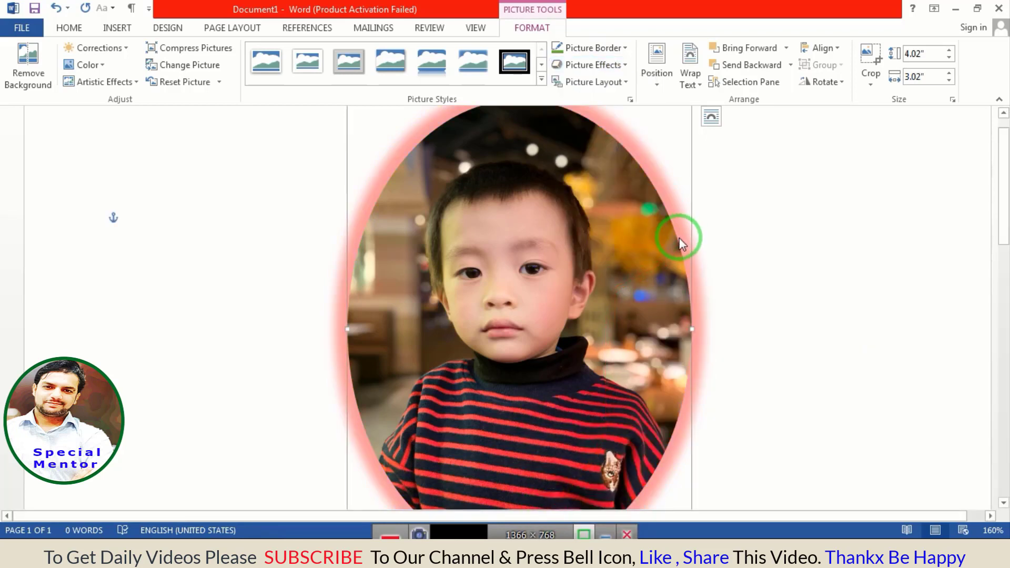
Step: Add 25-point soft edges and remove the glow from the photo
{"action": "left_click", "coordinate": [605, 64]}
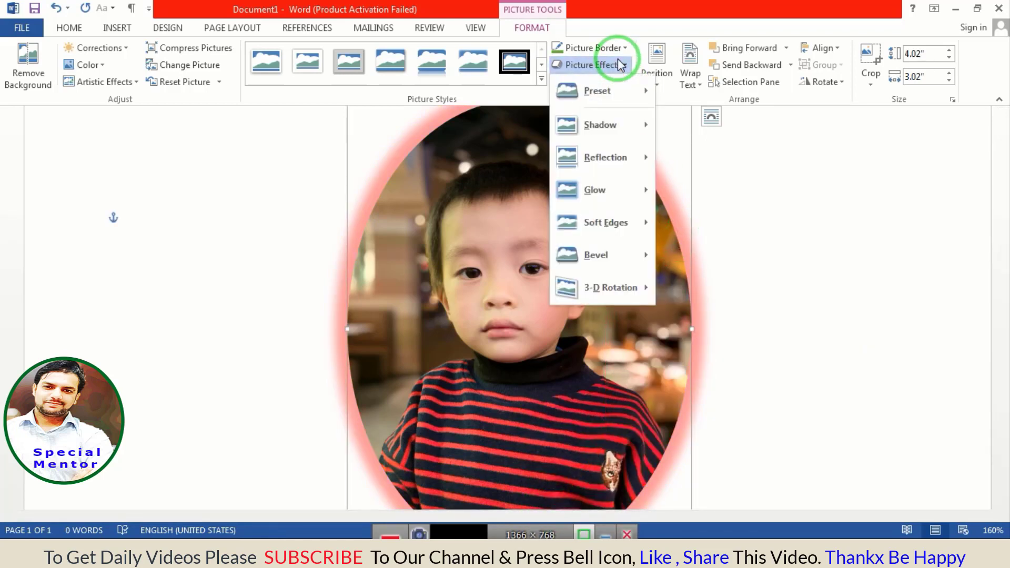
{"action": "mouse_move", "coordinate": [605, 222]}
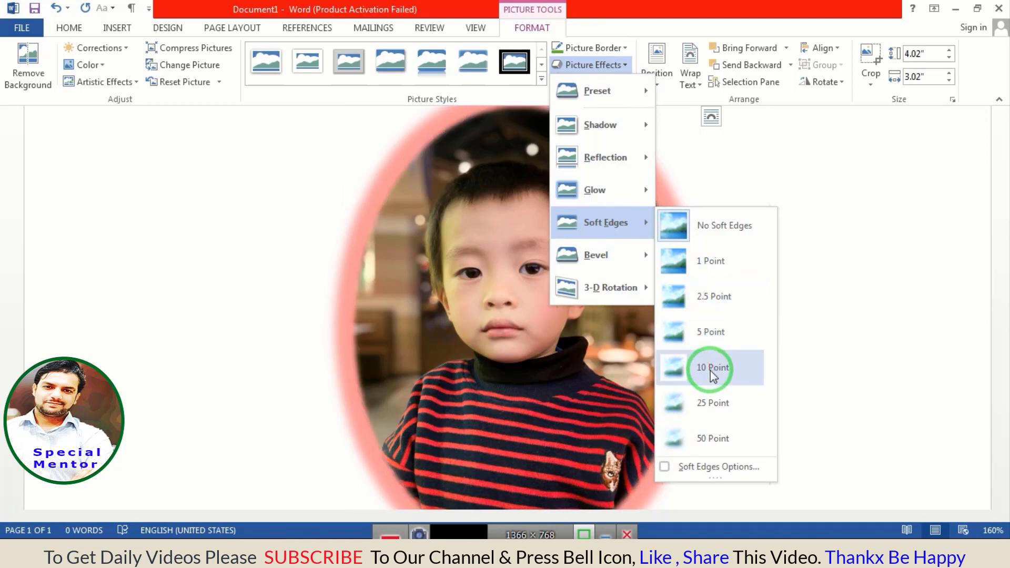
{"action": "left_click", "coordinate": [715, 400]}
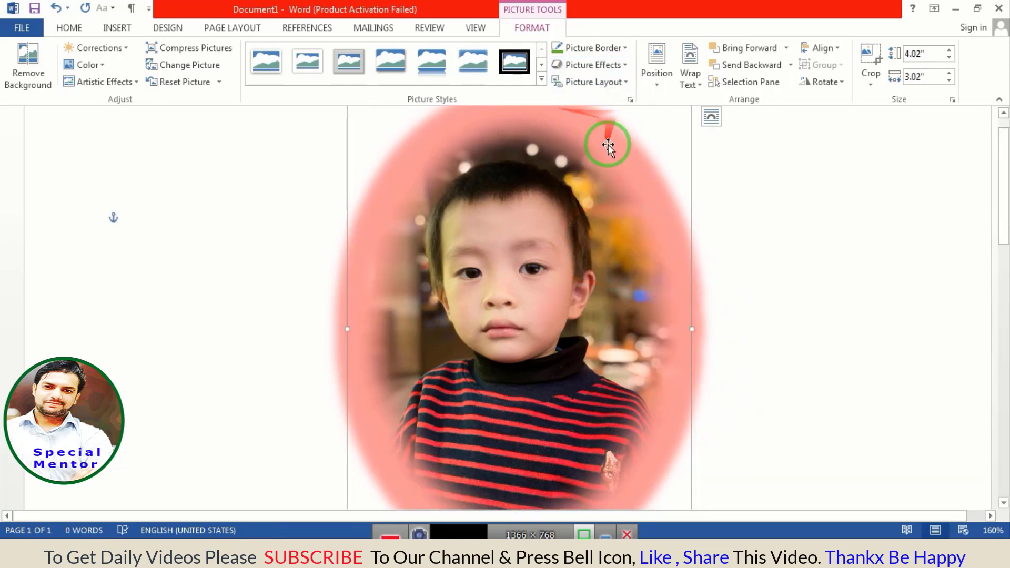
{"action": "left_click", "coordinate": [599, 65]}
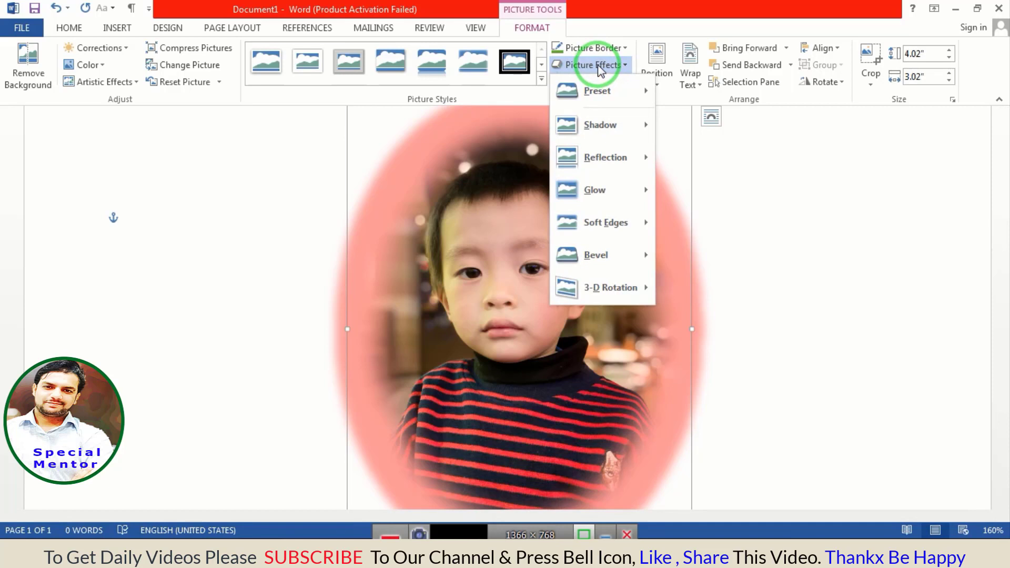
{"action": "left_click", "coordinate": [594, 190]}
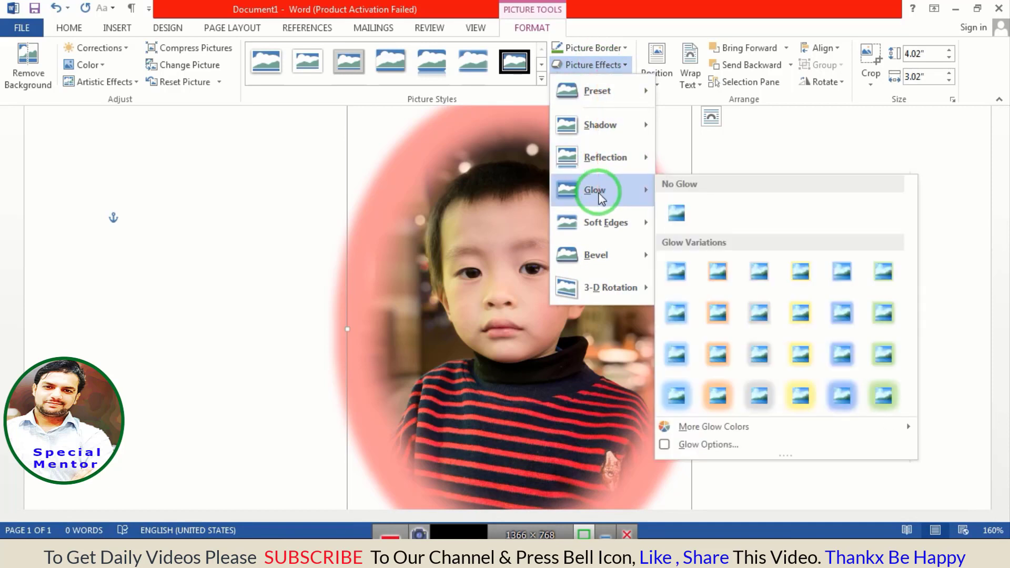
{"action": "left_click", "coordinate": [676, 212]}
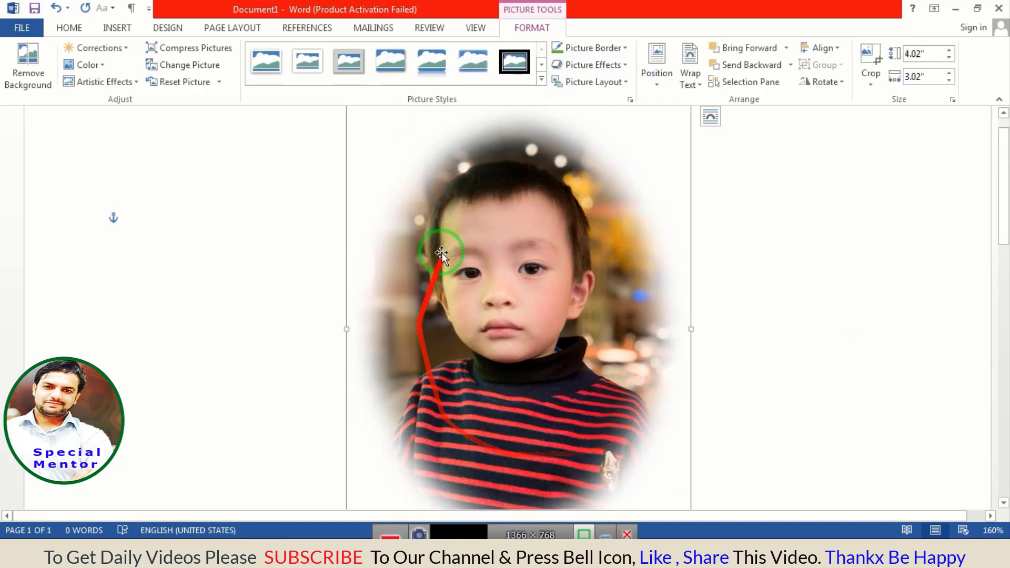
Step: Reduce the soft edges to 10 points and reselect the photo to check the result
{"action": "left_click", "coordinate": [582, 70]}
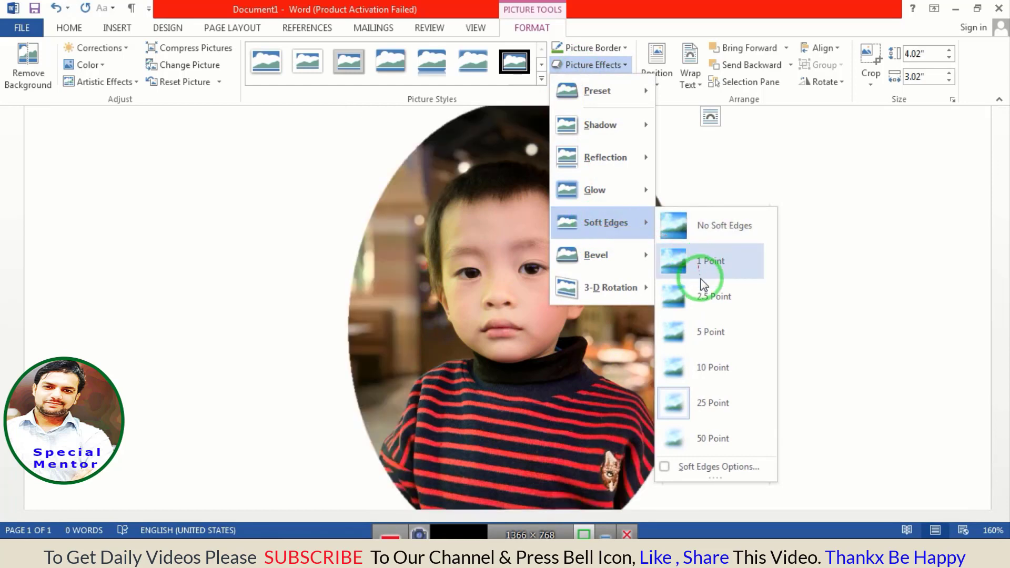
{"action": "left_click", "coordinate": [703, 367]}
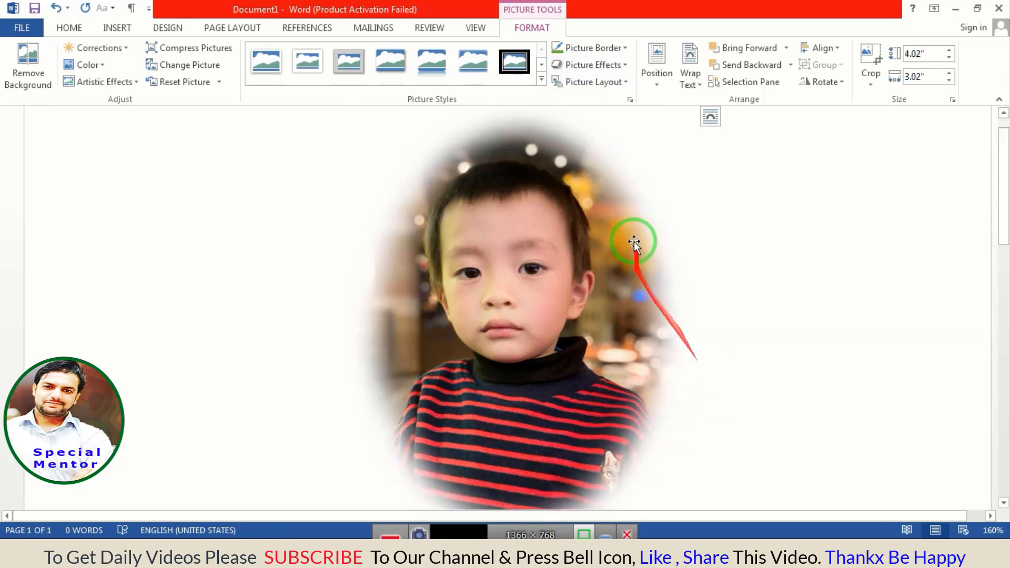
{"action": "left_click", "coordinate": [708, 210]}
{"action": "scroll", "coordinate": [468, 245], "scroll_direction": "down", "scroll_amount": 1}
{"action": "scroll", "coordinate": [471, 245], "scroll_direction": "up", "scroll_amount": 1}
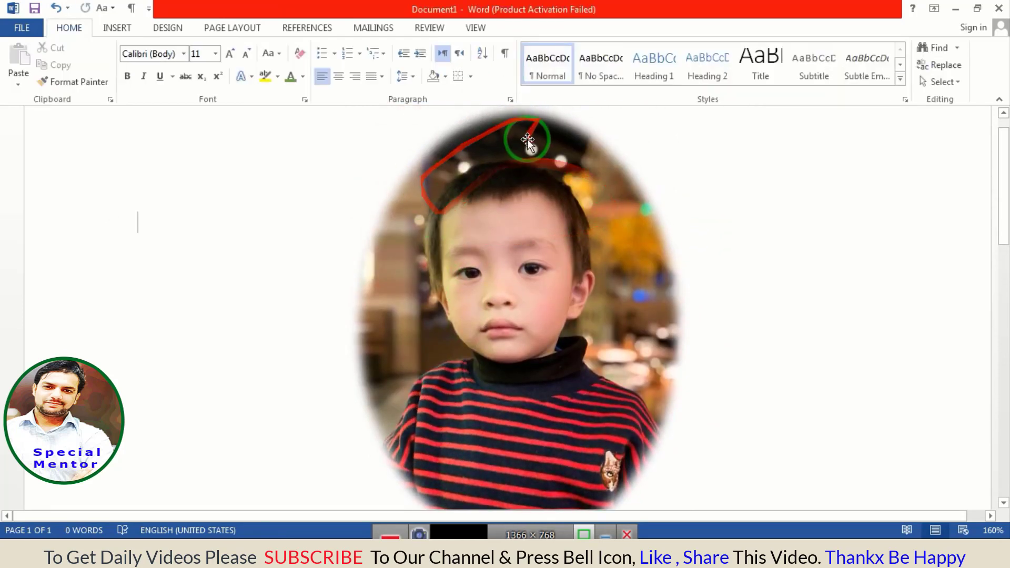
{"action": "left_click", "coordinate": [527, 147]}
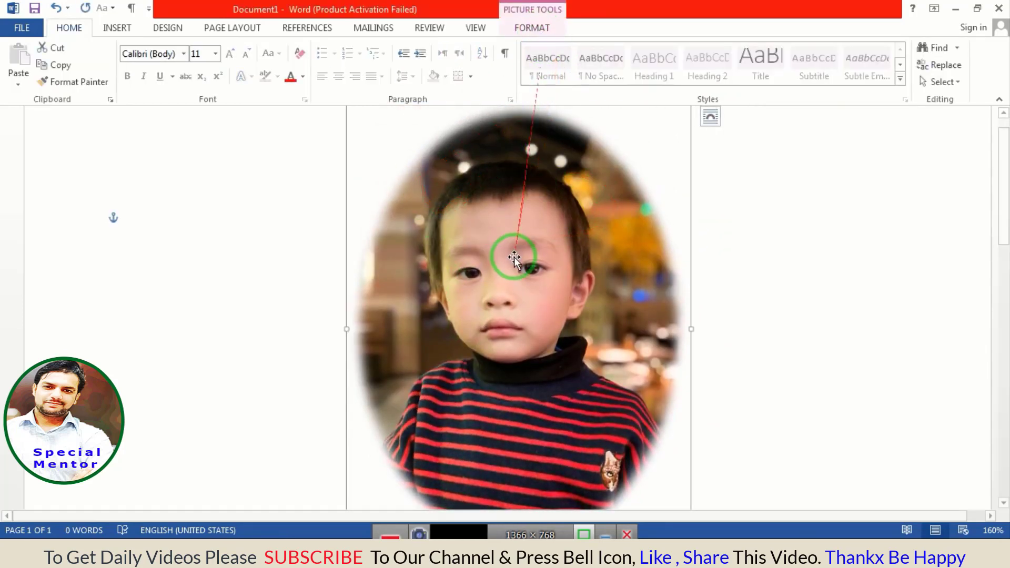
{"action": "left_click", "coordinate": [532, 28]}
{"action": "left_click", "coordinate": [594, 64]}
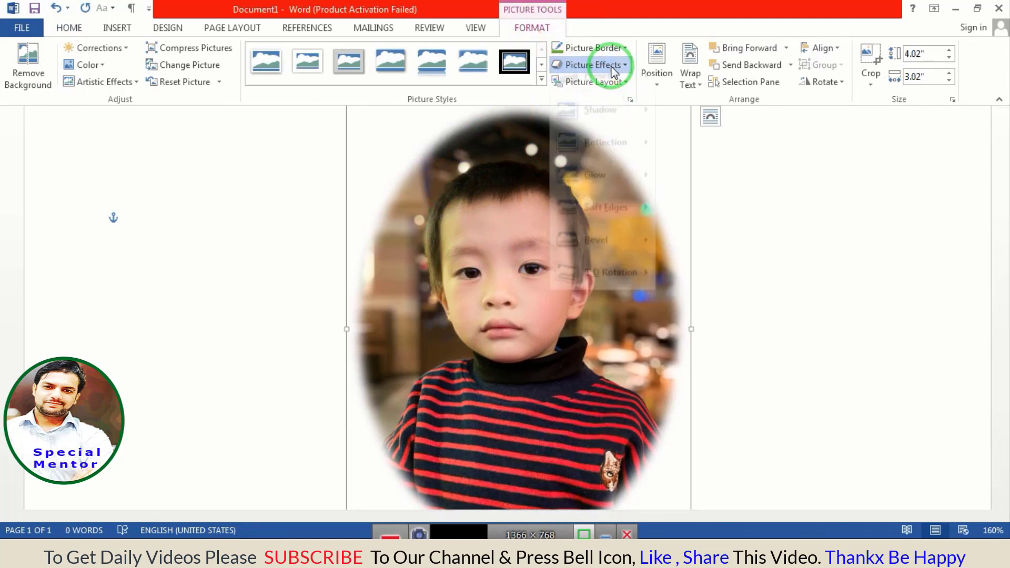
Step: Apply a bevel preset to give the soft-edged oval a raised rim
{"action": "left_click", "coordinate": [593, 256]}
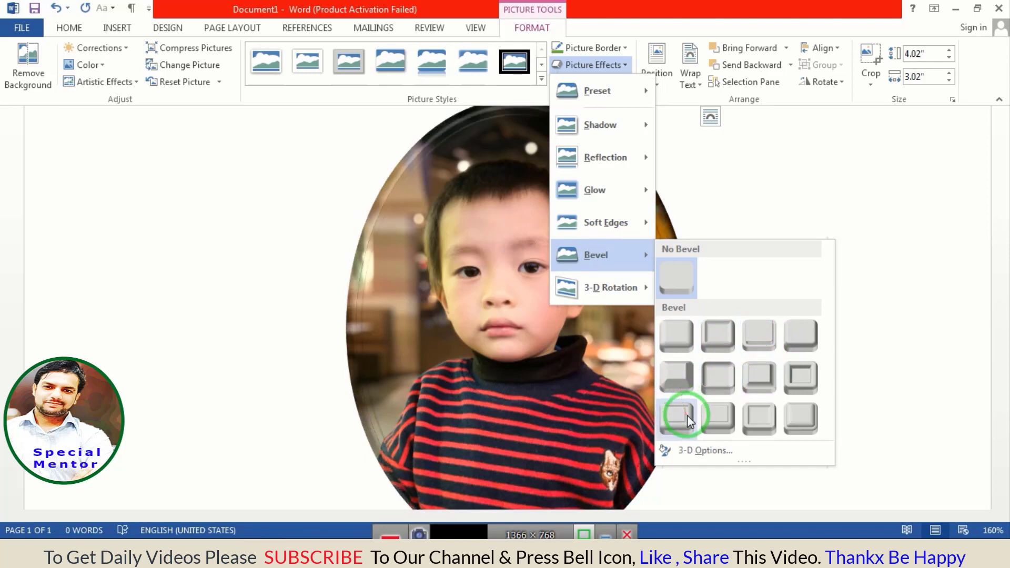
{"action": "left_click", "coordinate": [797, 424]}
{"action": "left_click", "coordinate": [779, 248]}
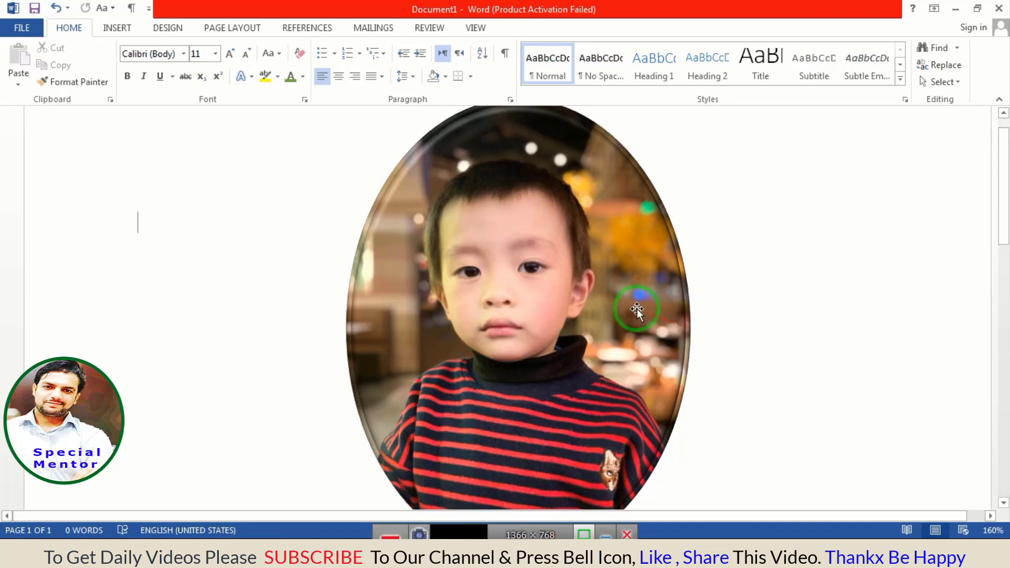
{"action": "left_click", "coordinate": [552, 200]}
{"action": "left_click", "coordinate": [532, 28]}
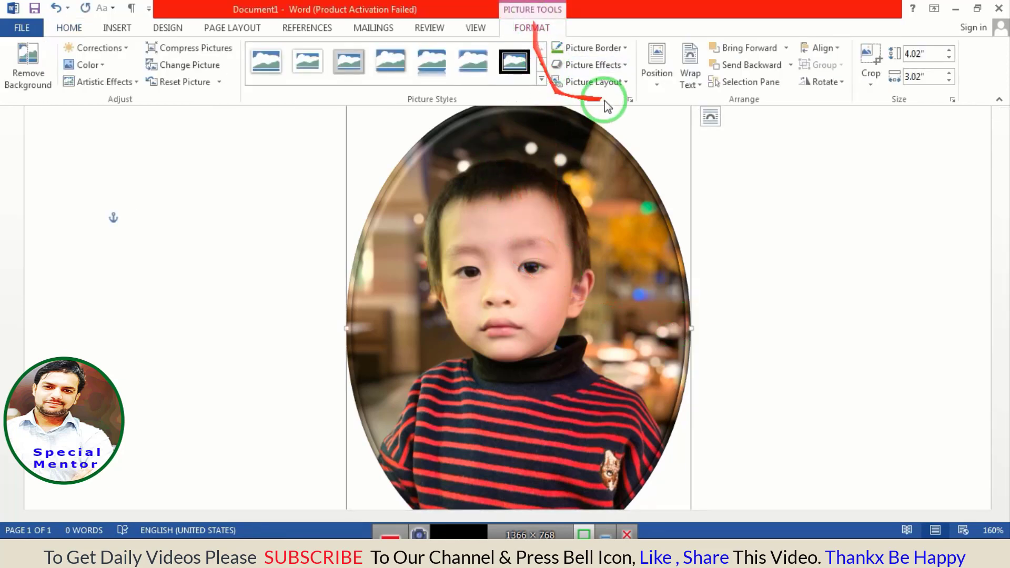
Step: Apply a 3-D preset from Picture Effects so the oval photo becomes a tilted glossy disc, then zoom out to 130%
{"action": "left_click", "coordinate": [595, 65]}
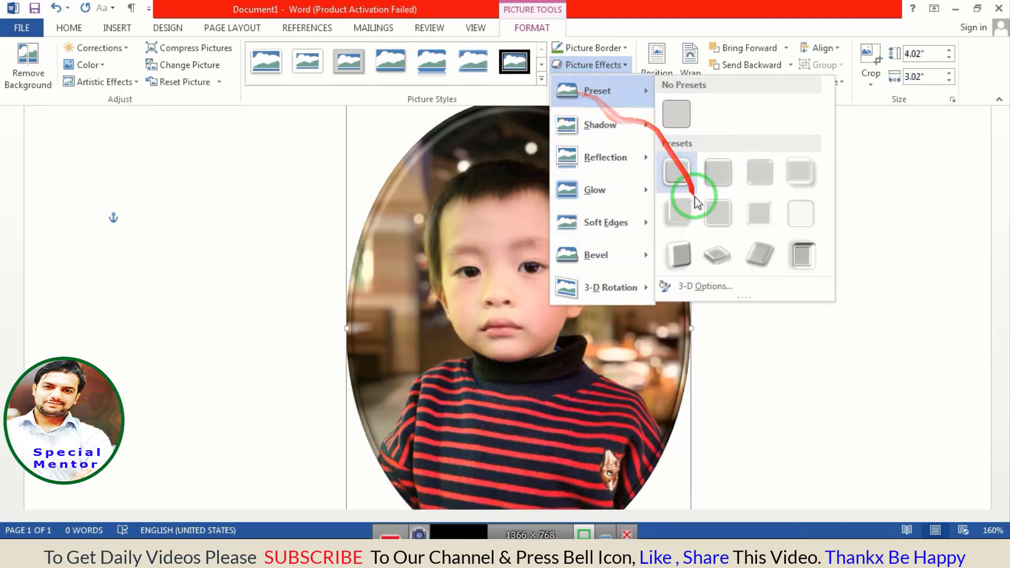
{"action": "mouse_move", "coordinate": [599, 91]}
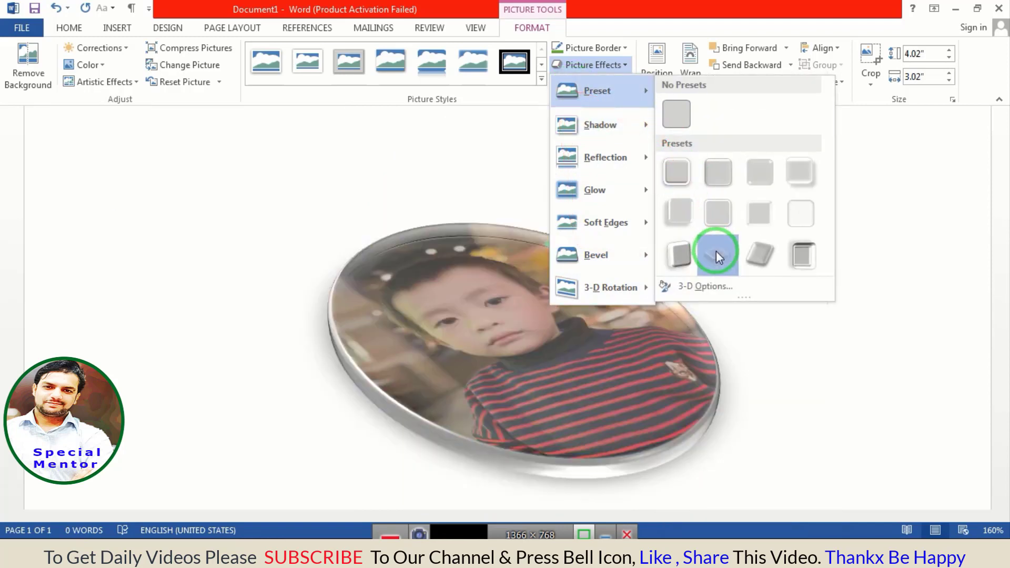
{"action": "key", "text": "Escape"}
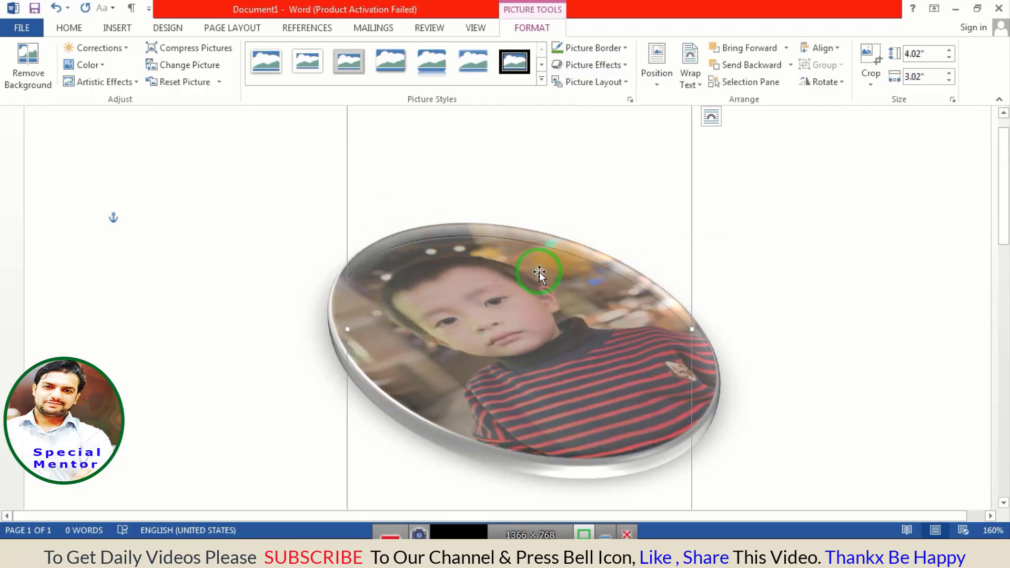
{"action": "scroll", "coordinate": [541, 279], "scroll_direction": "down", "scroll_amount": 3, "text": "ctrl"}
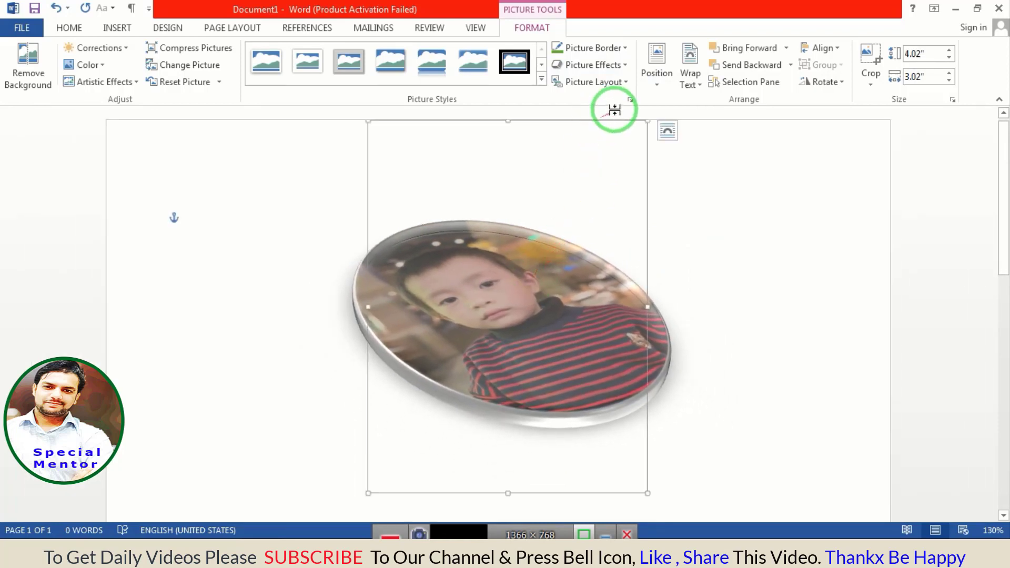
Step: Give the oval photo the Perspective Contrasting Left 3-D rotation
{"action": "left_click", "coordinate": [623, 64]}
{"action": "mouse_move", "coordinate": [604, 287]}
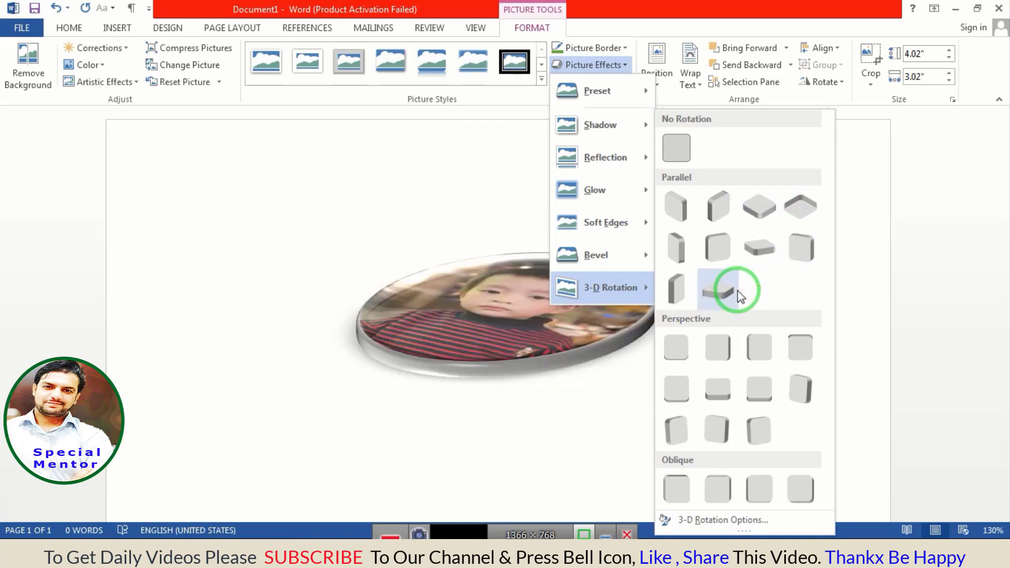
{"action": "left_click", "coordinate": [800, 386]}
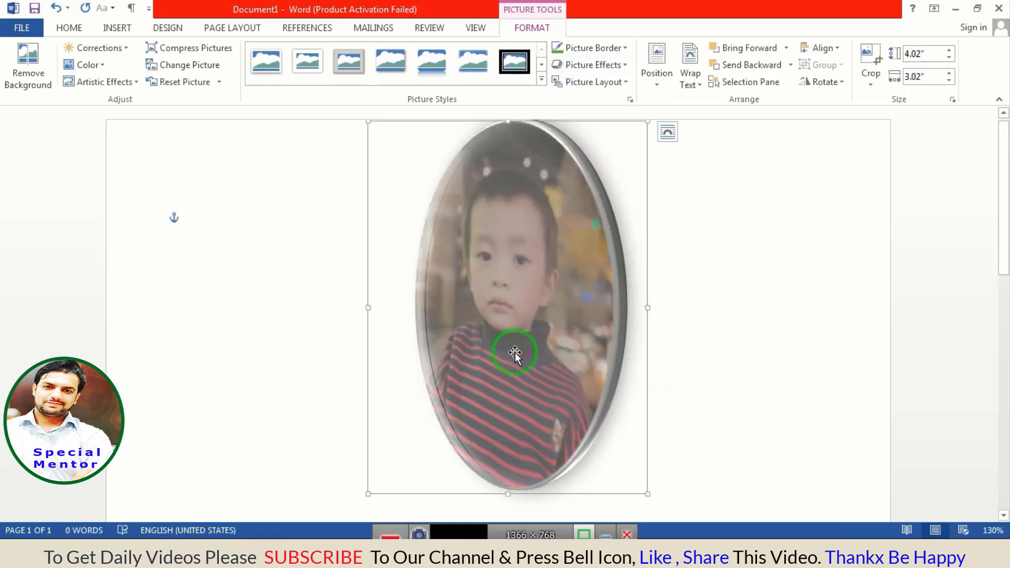
{"action": "left_click", "coordinate": [618, 70]}
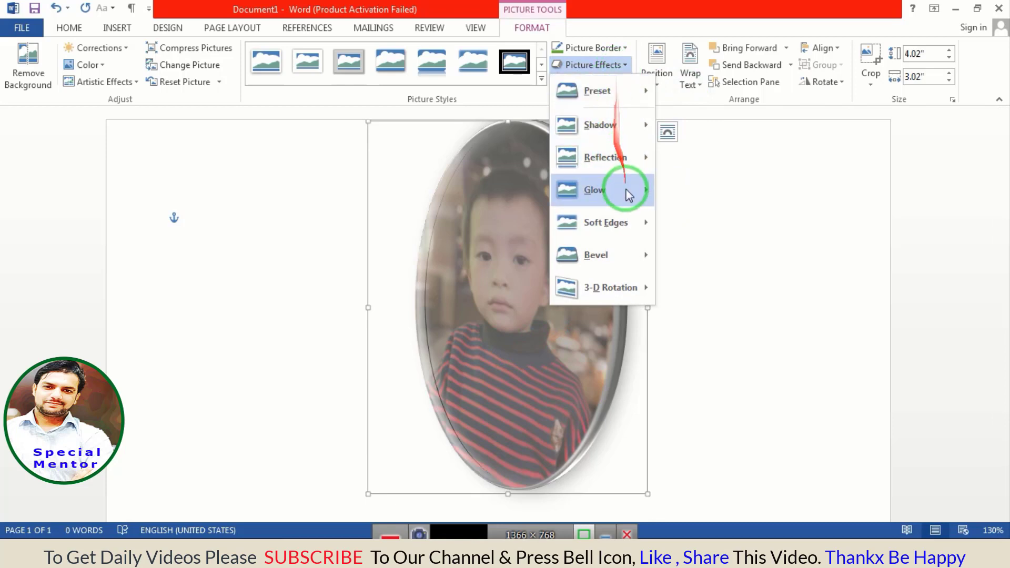
{"action": "mouse_move", "coordinate": [599, 125]}
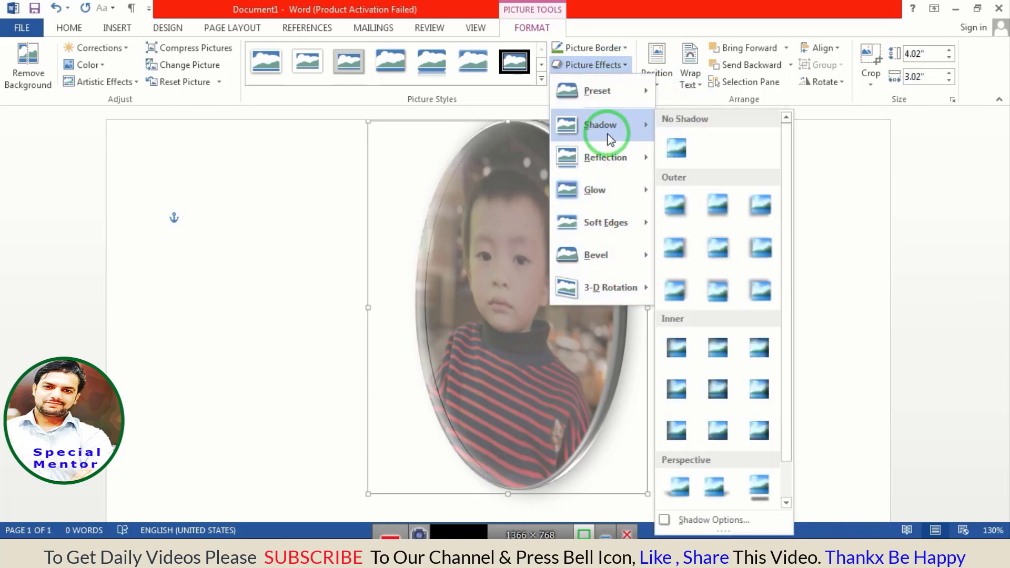
Step: Dismiss the Shadow choices and drag the 3-D oval photo slightly left
{"action": "left_click", "coordinate": [618, 24]}
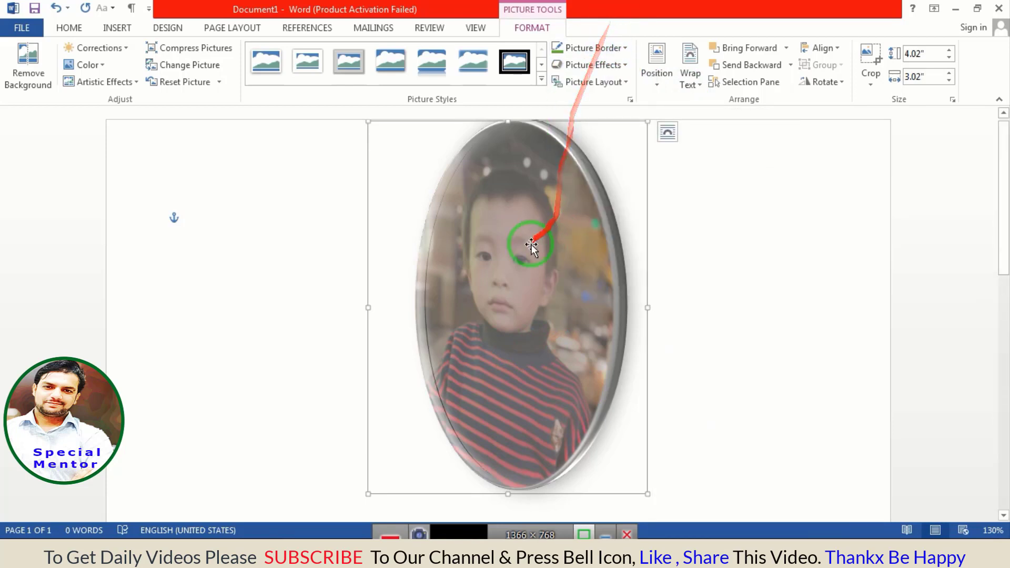
{"action": "left_click_drag", "start_coordinate": [529, 243], "coordinate": [478, 251]}
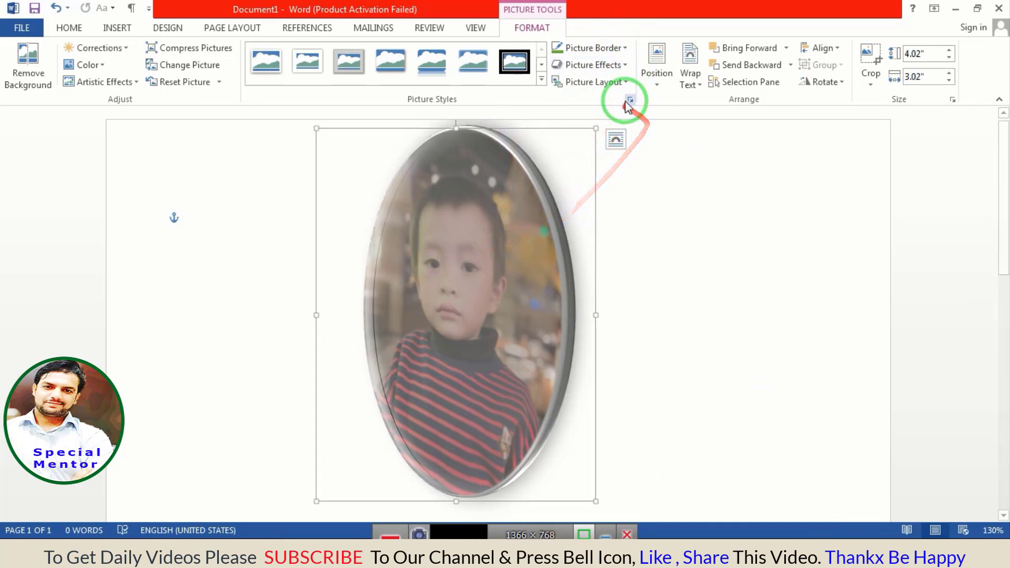